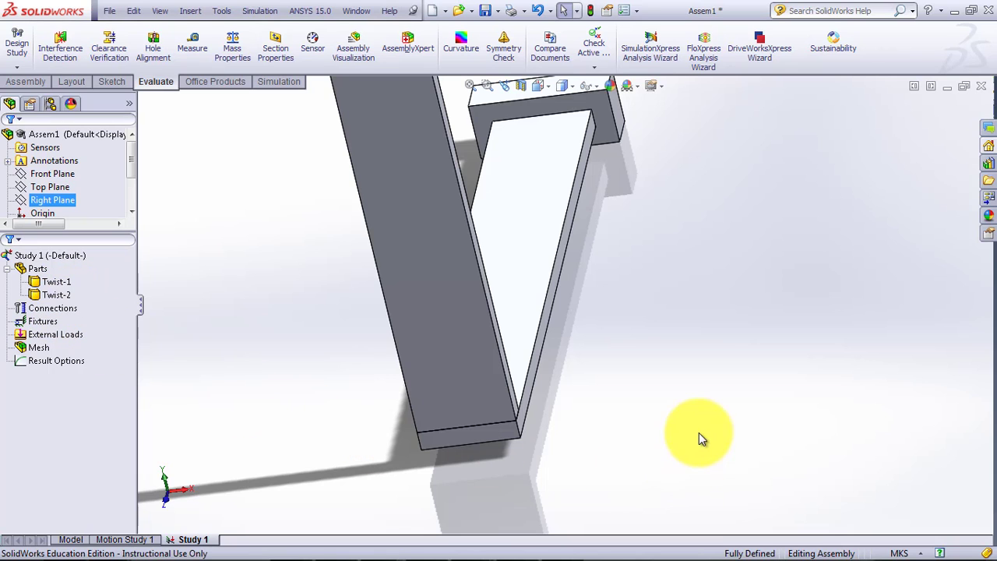
Add a No Penetration component contact to the study, applied as a global contact to the whole assembly.
{"action": "middle_click_drag", "start_coordinate": [699, 432], "coordinate": [653, 393]}
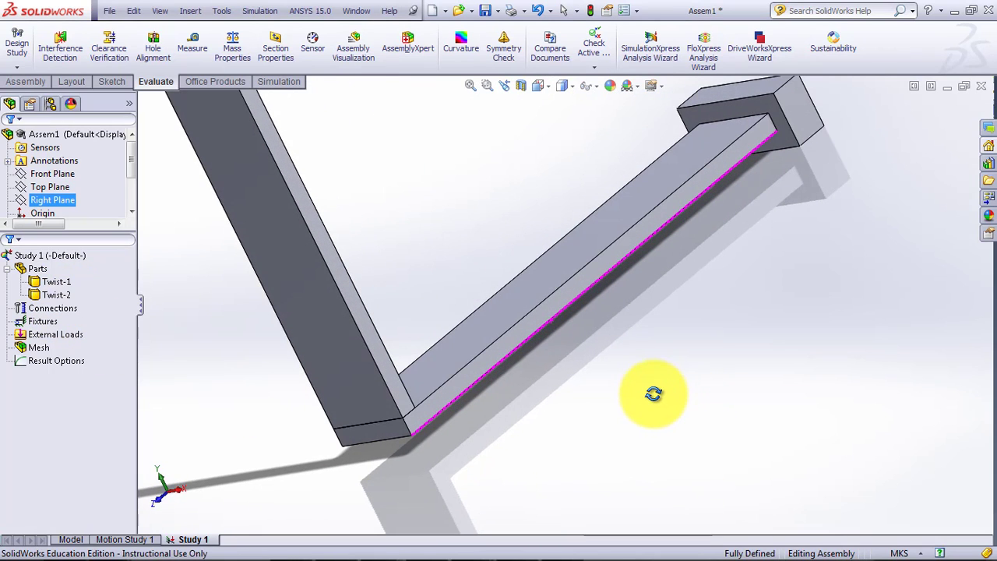
{"action": "right_click", "coordinate": [73, 314]}
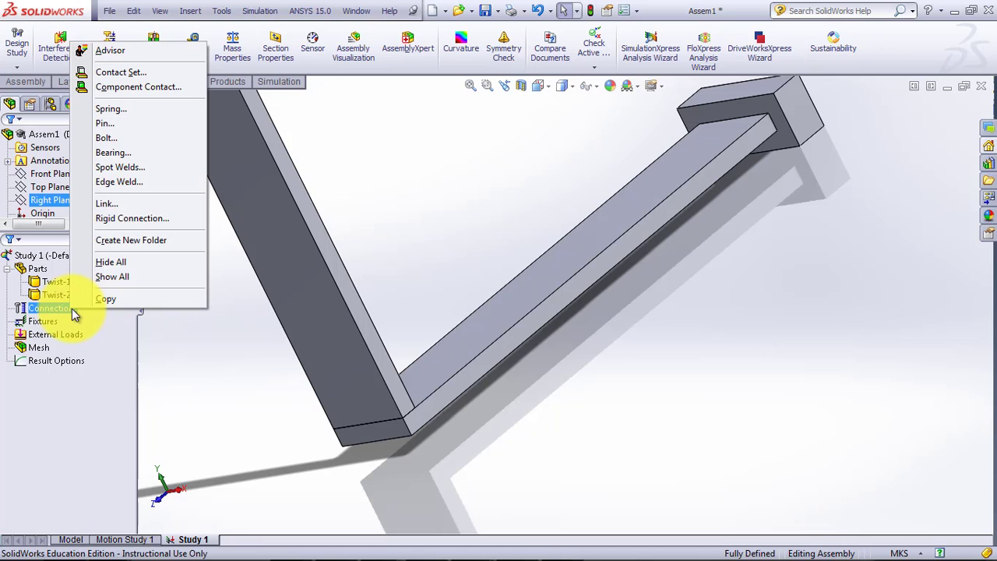
{"action": "left_click", "coordinate": [159, 89]}
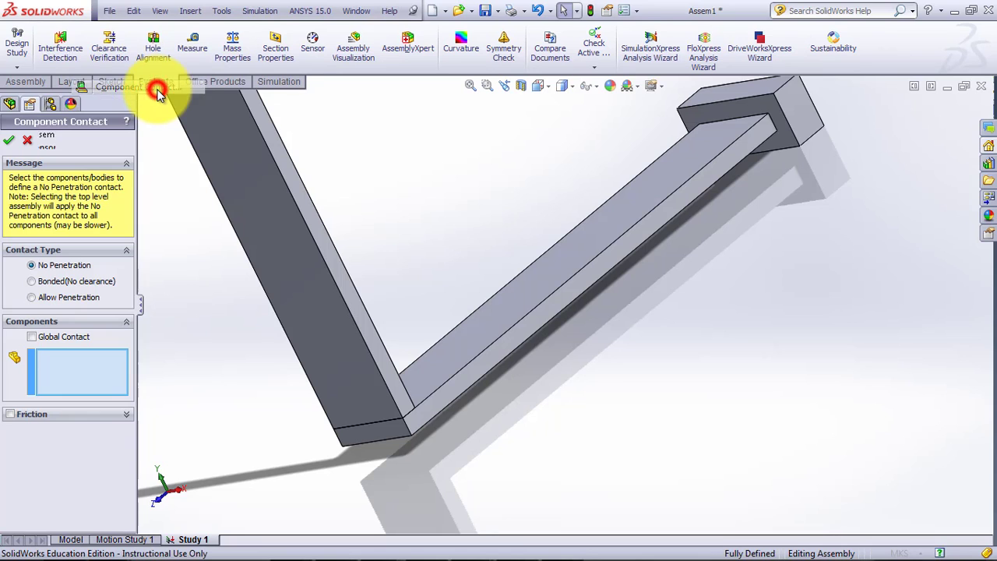
{"action": "left_click", "coordinate": [33, 336]}
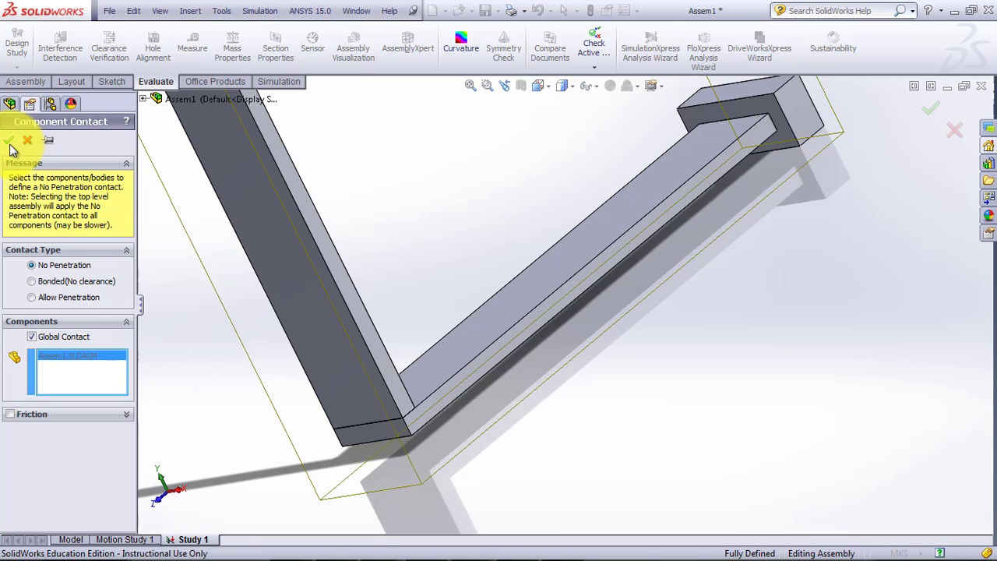
{"action": "left_click", "coordinate": [9, 142]}
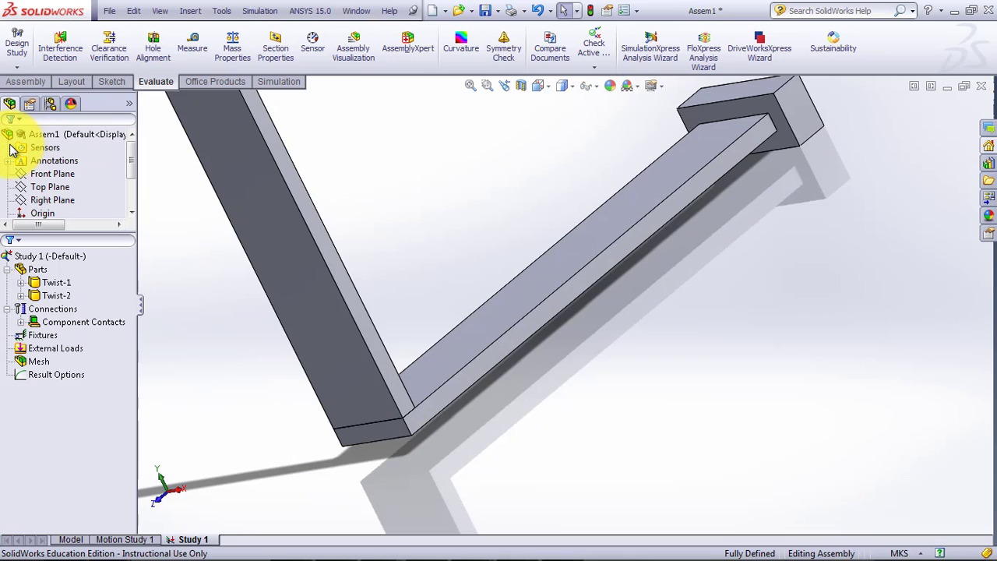
{"action": "left_click", "coordinate": [22, 322]}
{"action": "left_click", "coordinate": [22, 322]}
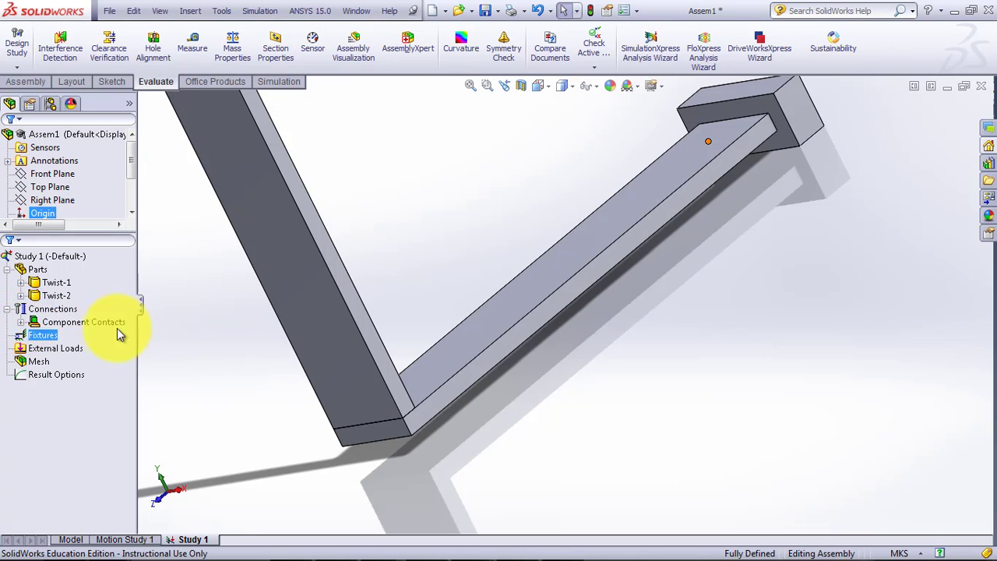
Apply a Fixed Geometry fixture to the long underside face of the Twist-1 arm.
{"action": "right_click", "coordinate": [54, 343]}
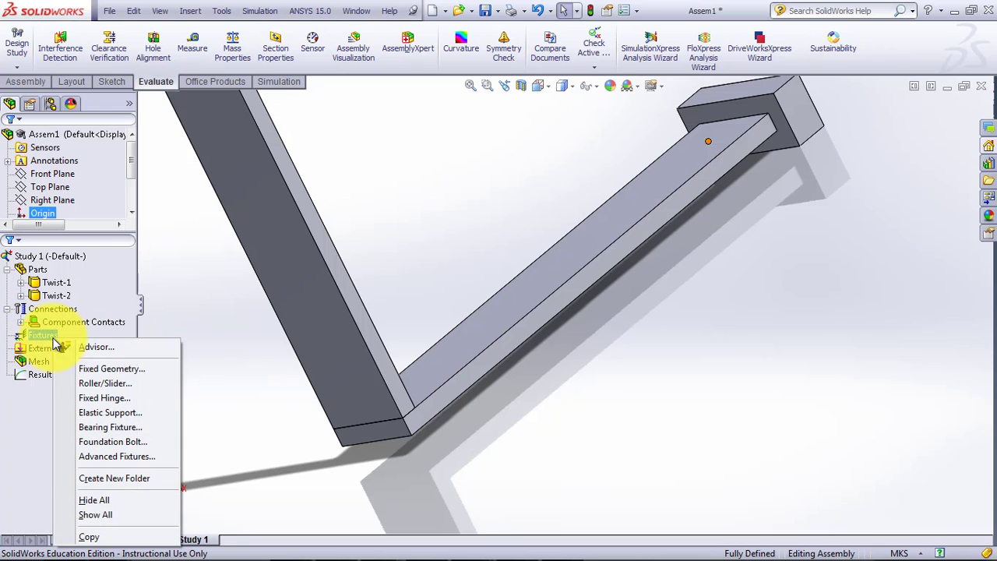
{"action": "left_click", "coordinate": [113, 369]}
{"action": "middle_click_drag", "start_coordinate": [601, 412], "coordinate": [530, 356]}
{"action": "left_click", "coordinate": [516, 360]}
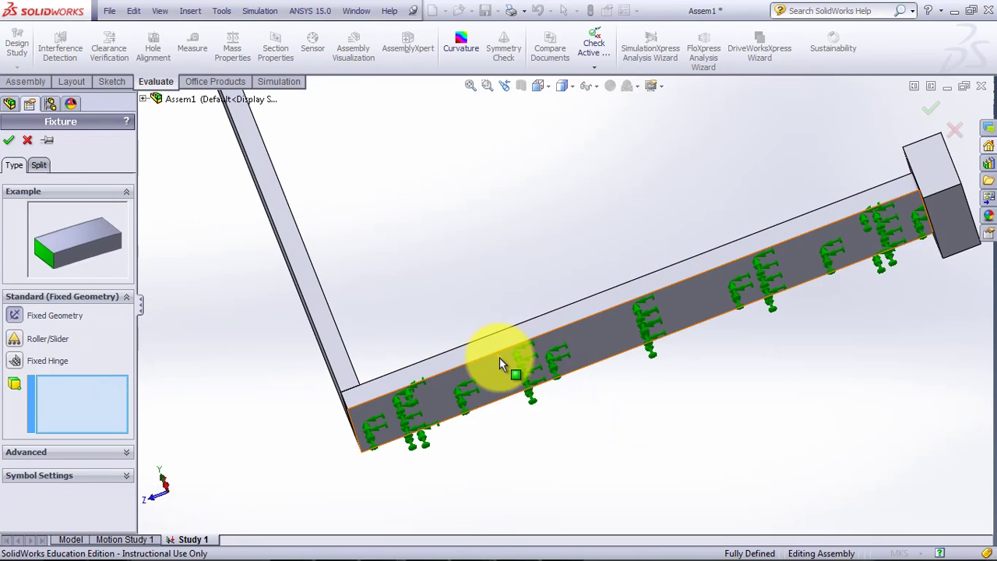
{"action": "middle_click_drag", "start_coordinate": [441, 312], "coordinate": [490, 346]}
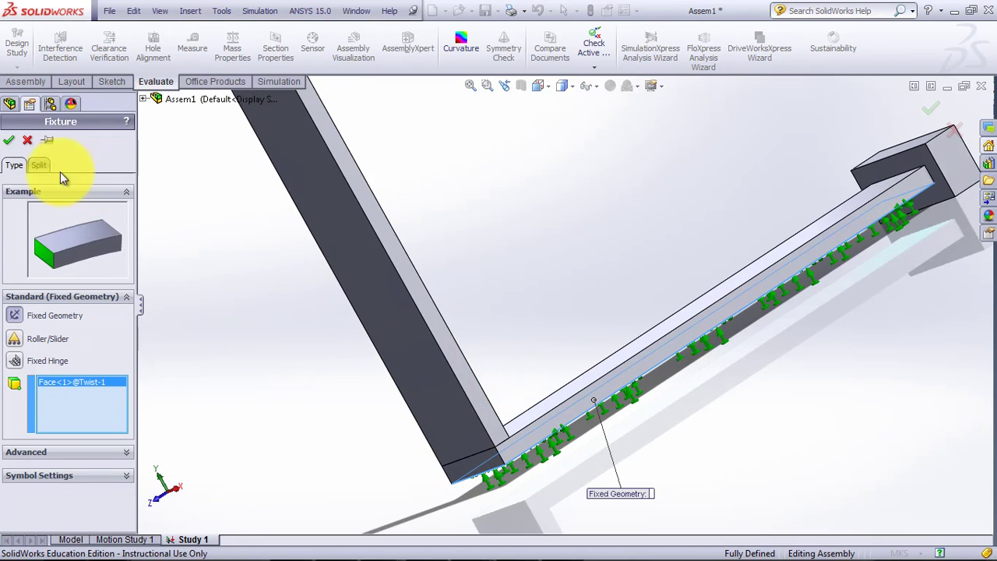
{"action": "left_click", "coordinate": [8, 140]}
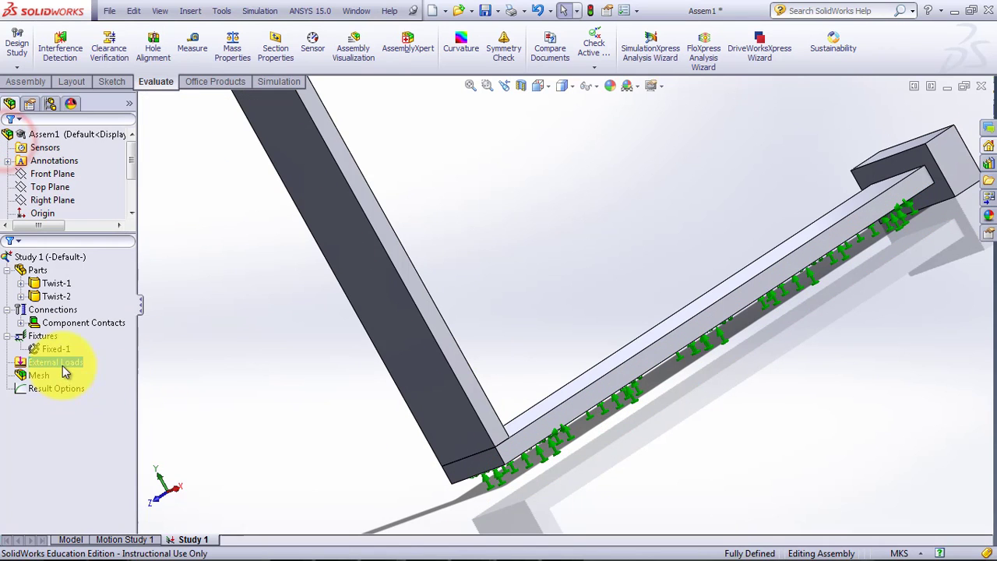
Apply a 500 N/m^2 pressure normal to the long outer face of the Twist-2 arm.
{"action": "right_click", "coordinate": [49, 361]}
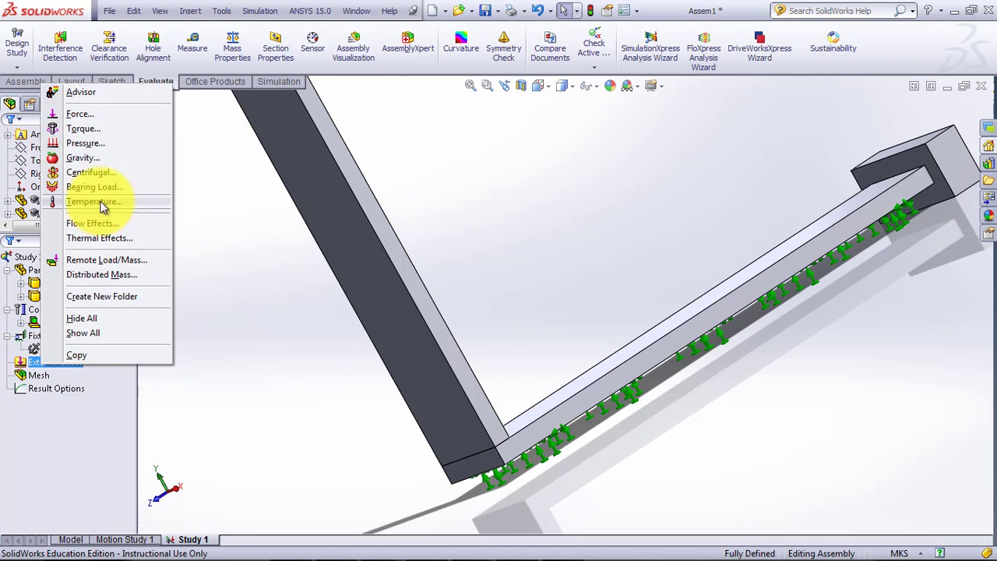
{"action": "left_click", "coordinate": [86, 143]}
{"action": "left_click", "coordinate": [363, 273]}
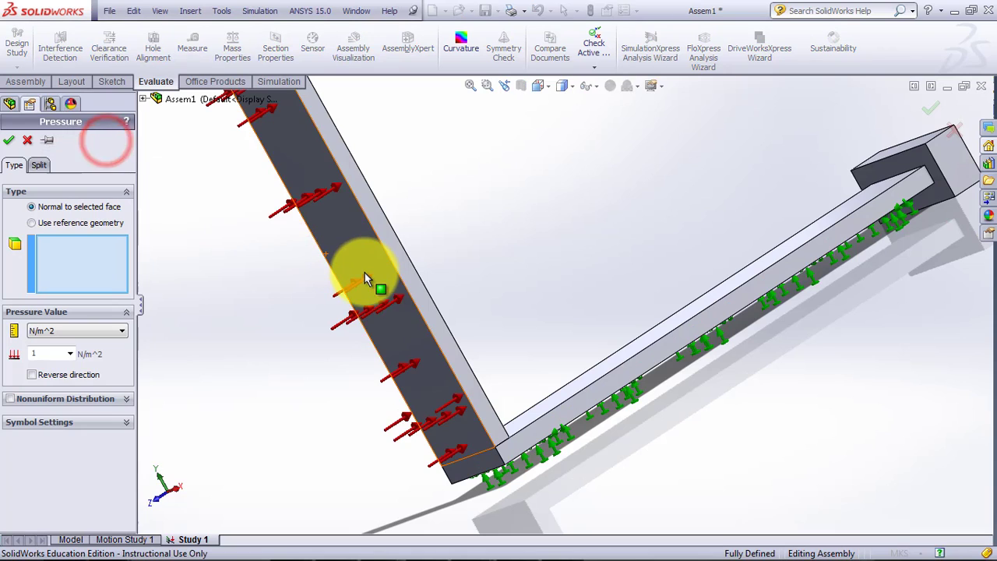
{"action": "double_click", "coordinate": [39, 354]}
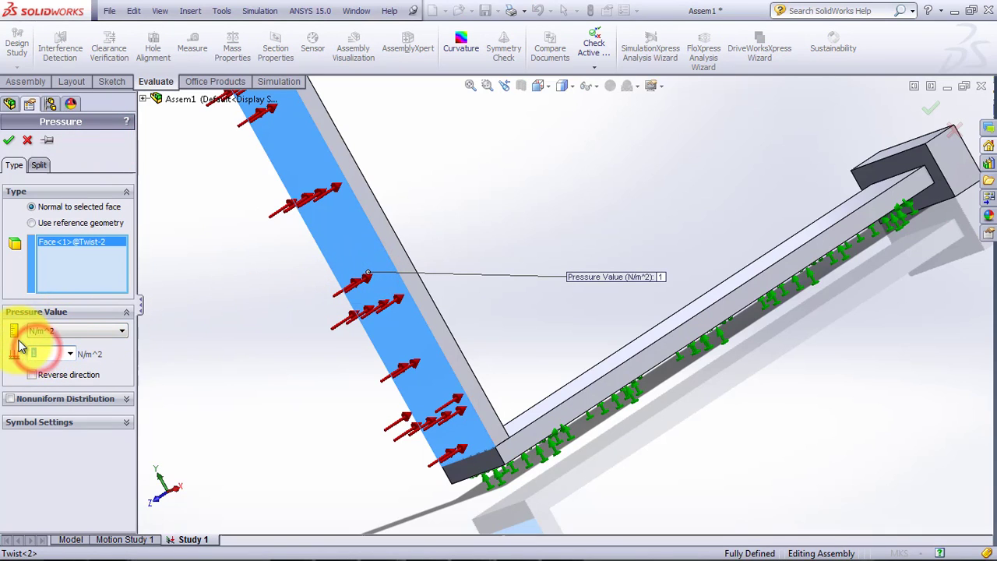
{"action": "type", "text": "500"}
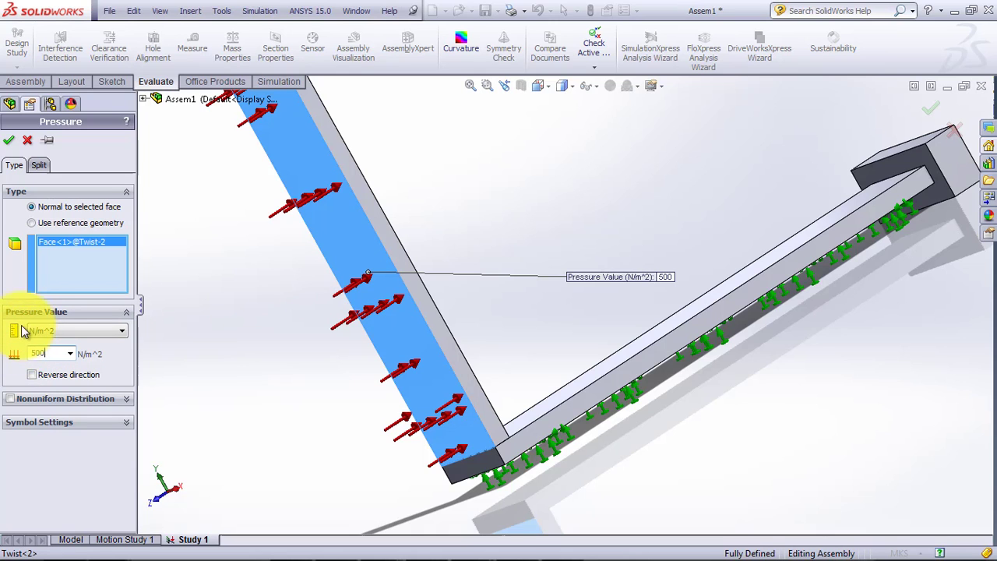
{"action": "left_click", "coordinate": [10, 140]}
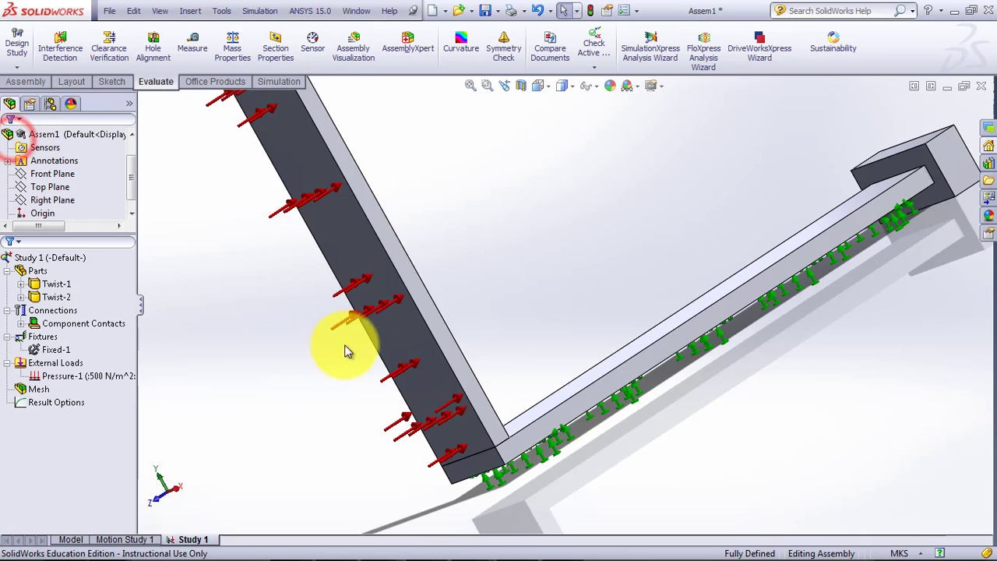
Mesh the assembly with a standard mesh using a global element size of .0033 m.
{"action": "middle_click_drag", "start_coordinate": [711, 339], "coordinate": [704, 407]}
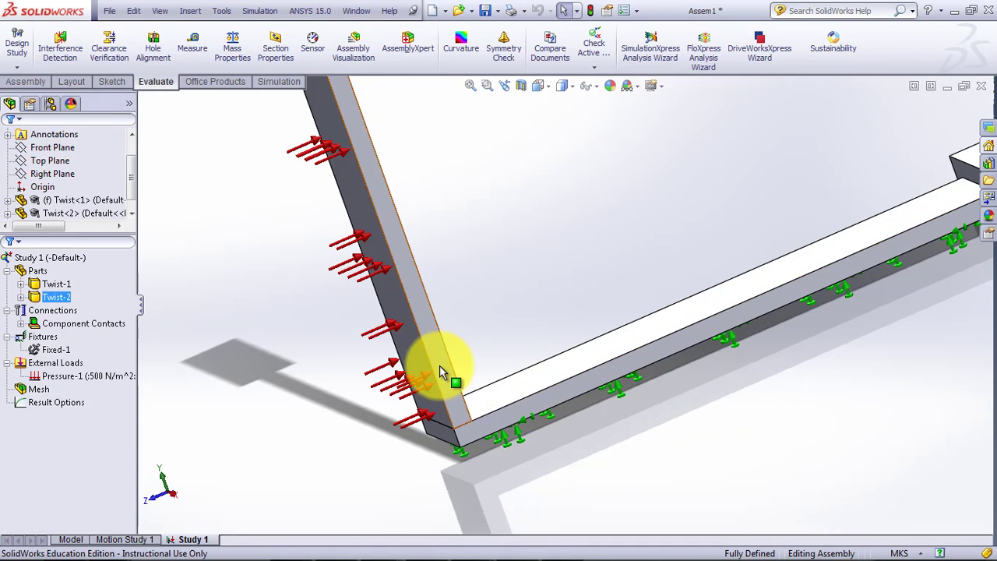
{"action": "mouse_move", "coordinate": [432, 378]}
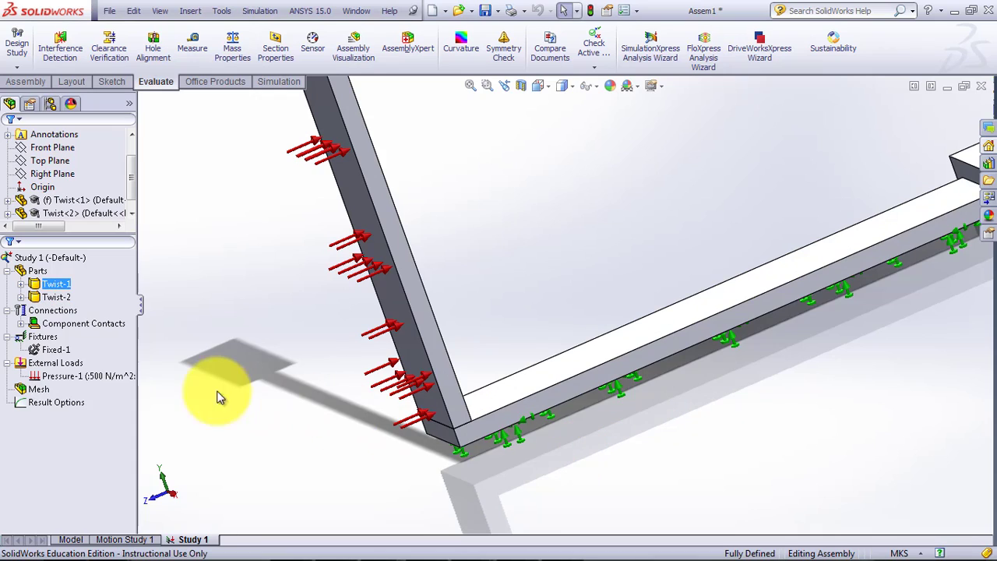
{"action": "left_click", "coordinate": [39, 389]}
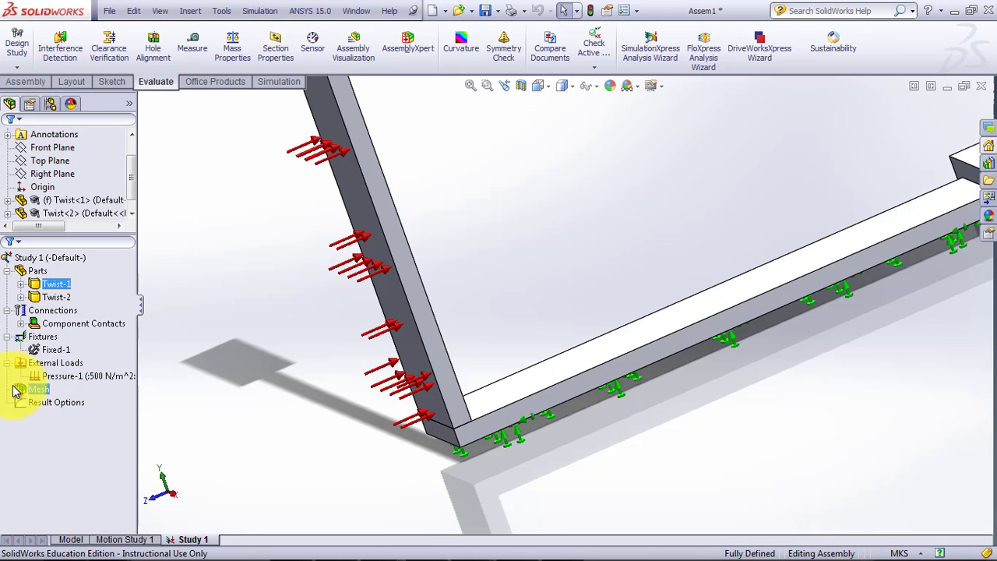
{"action": "right_click", "coordinate": [21, 392]}
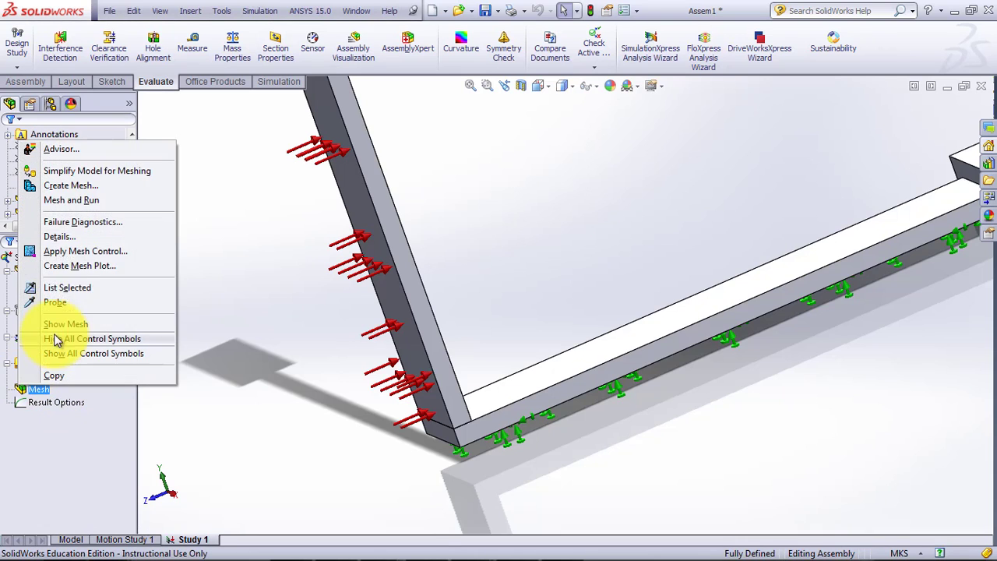
{"action": "left_click", "coordinate": [77, 185]}
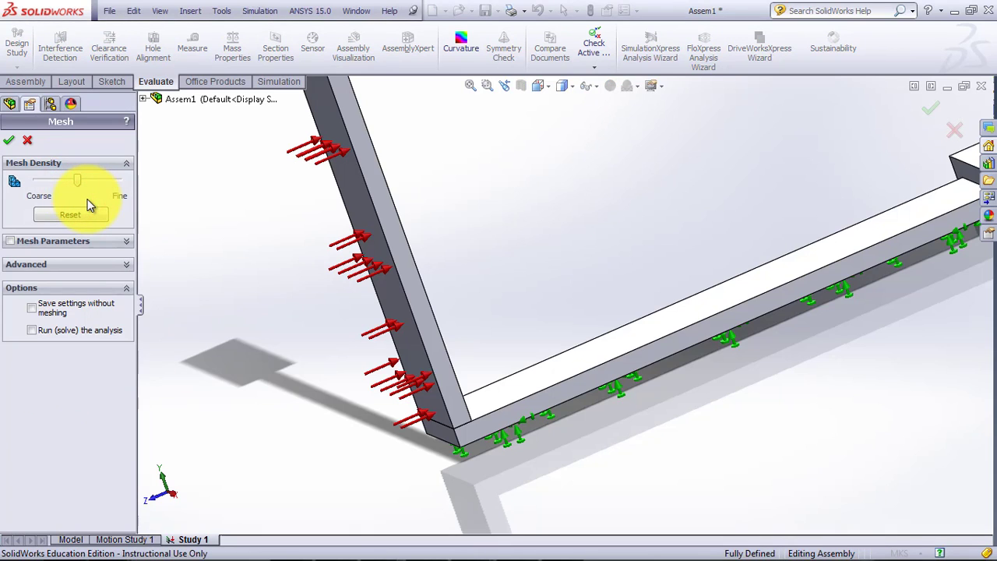
{"action": "left_click", "coordinate": [10, 243]}
{"action": "left_click", "coordinate": [48, 314]}
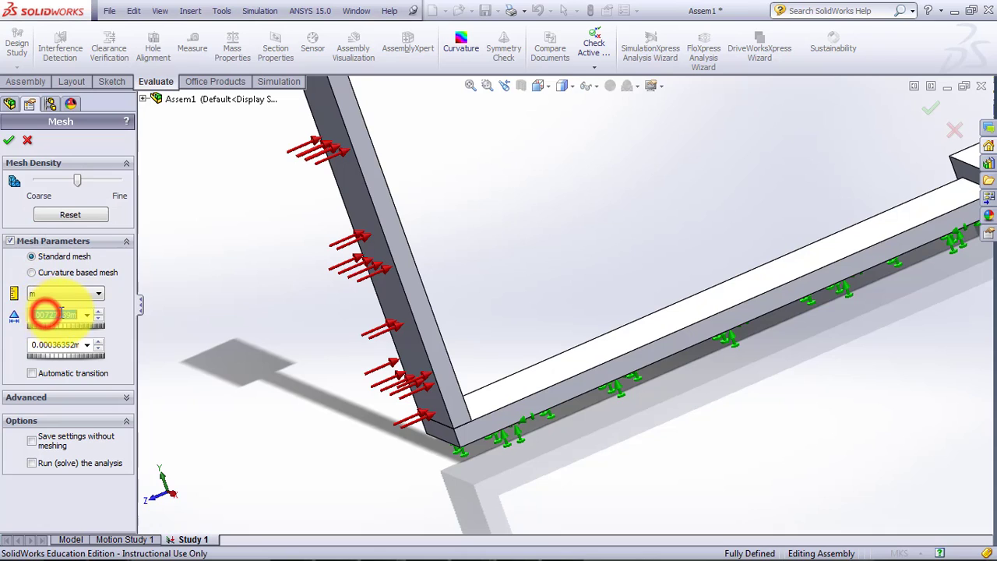
{"action": "left_click_drag", "start_coordinate": [42, 314], "coordinate": [163, 329]}
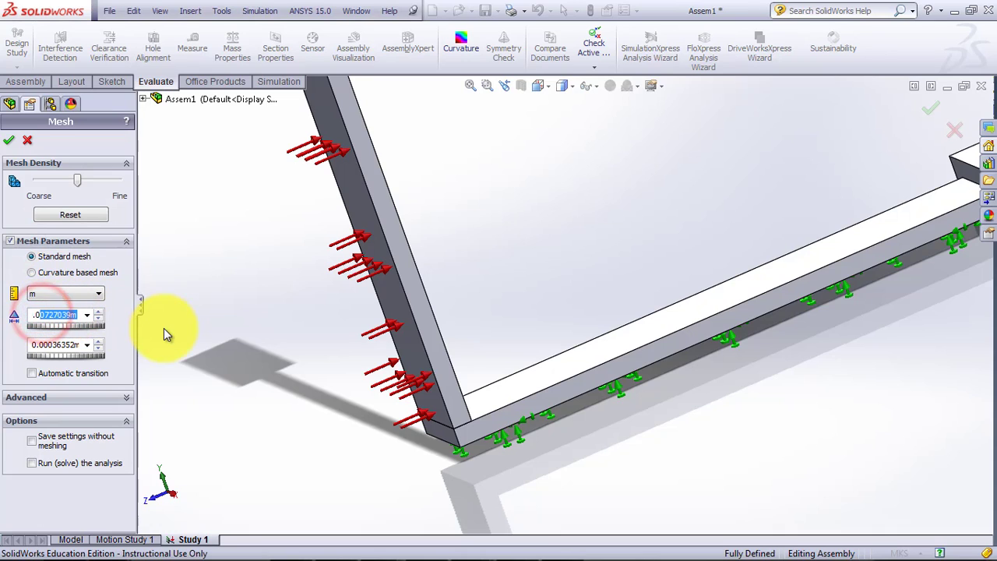
{"action": "type", "text": "033"}
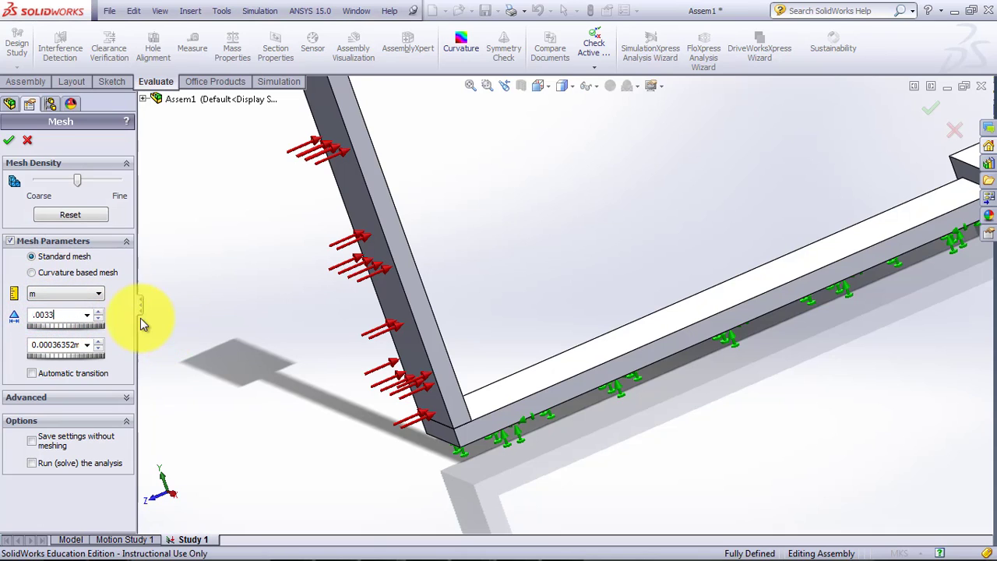
{"action": "left_click", "coordinate": [8, 140]}
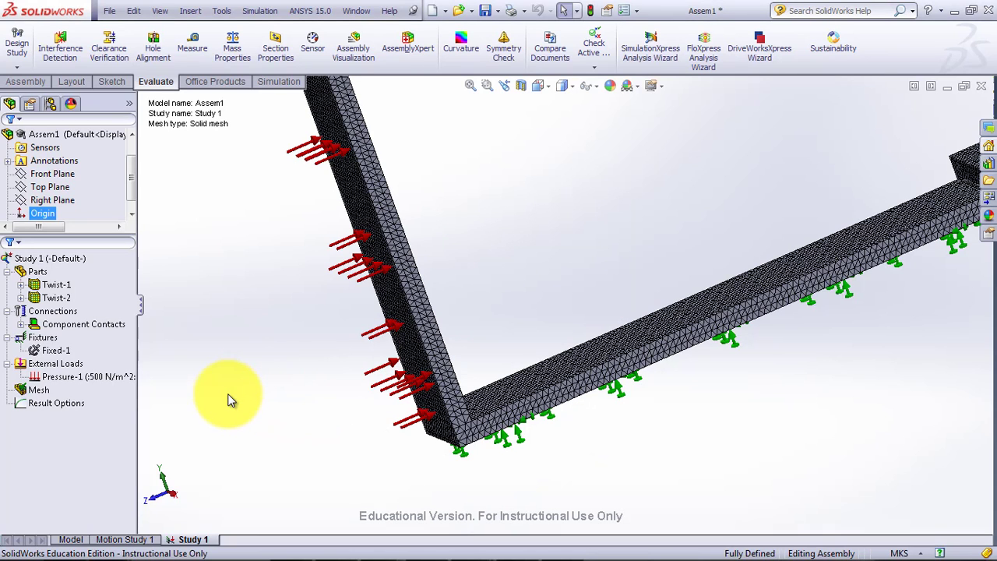
Try to run the static study on the meshed assembly.
{"action": "left_click", "coordinate": [265, 82]}
{"action": "left_click", "coordinate": [206, 42]}
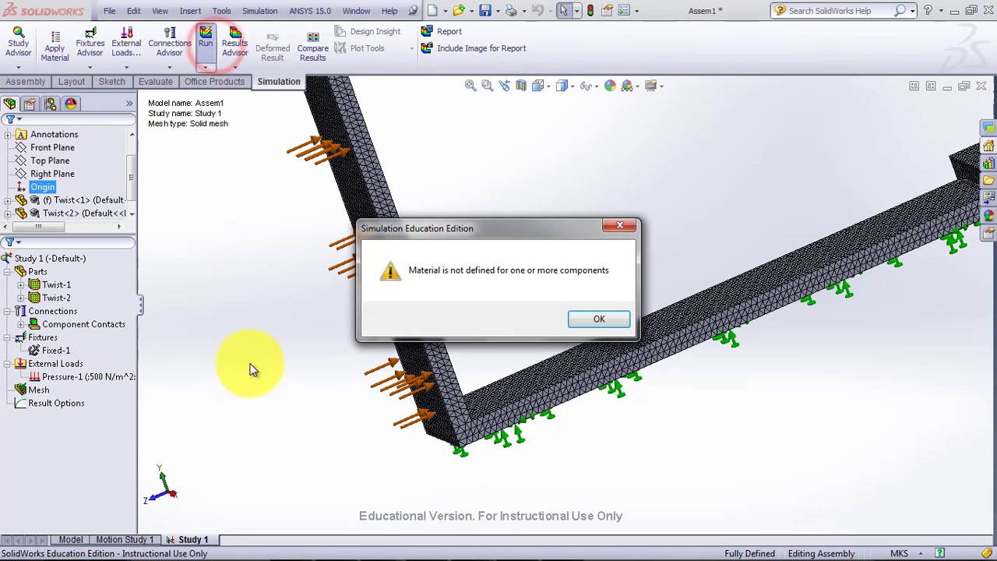
{"action": "left_click", "coordinate": [598, 320]}
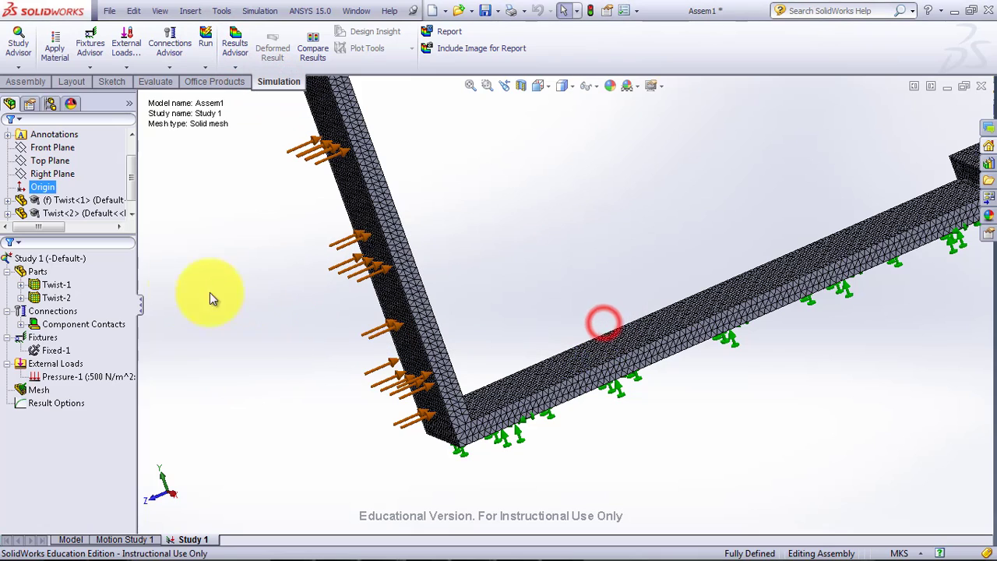
Assign the Alloy Steel material to both study parts, Twist-1 and Twist-2.
{"action": "left_click", "coordinate": [35, 285]}
{"action": "left_click", "coordinate": [44, 298], "text": "ctrl"}
{"action": "right_click", "coordinate": [51, 295]}
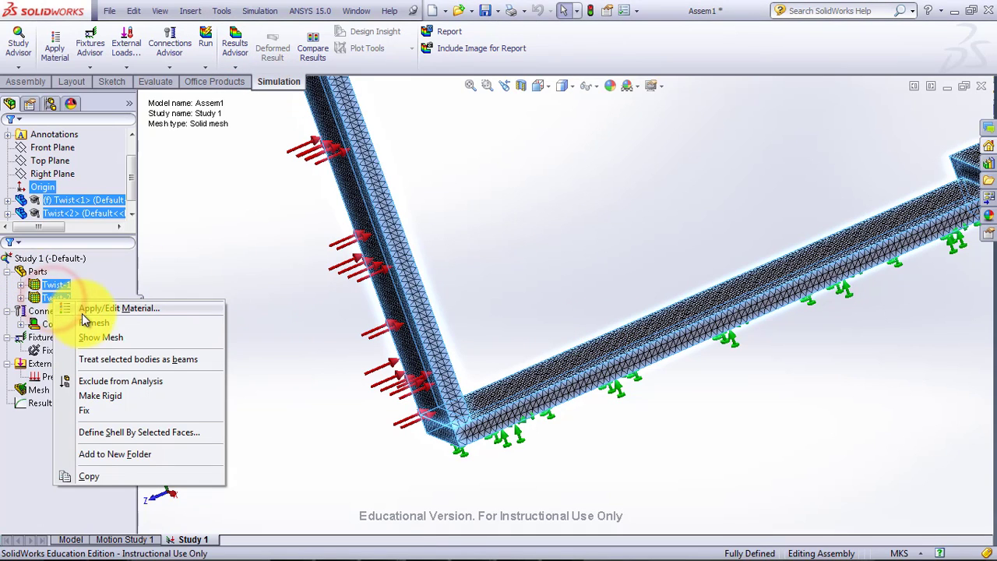
{"action": "left_click", "coordinate": [88, 311]}
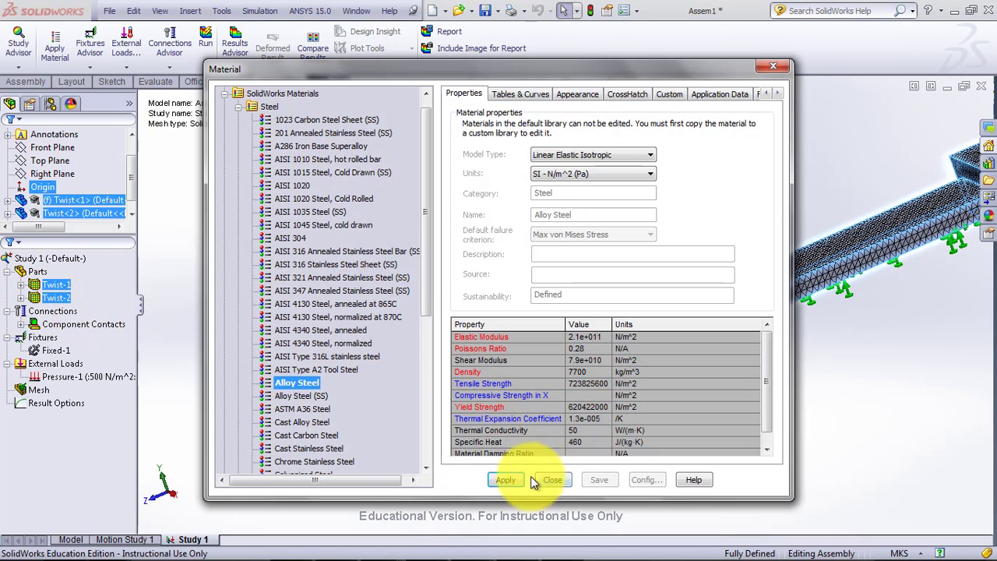
{"action": "left_click", "coordinate": [508, 481]}
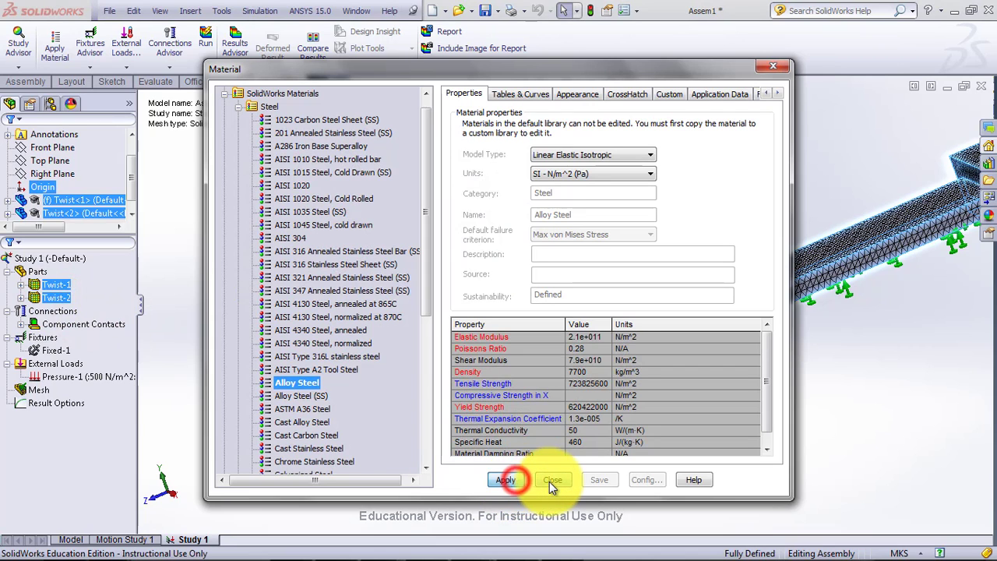
{"action": "left_click", "coordinate": [549, 482]}
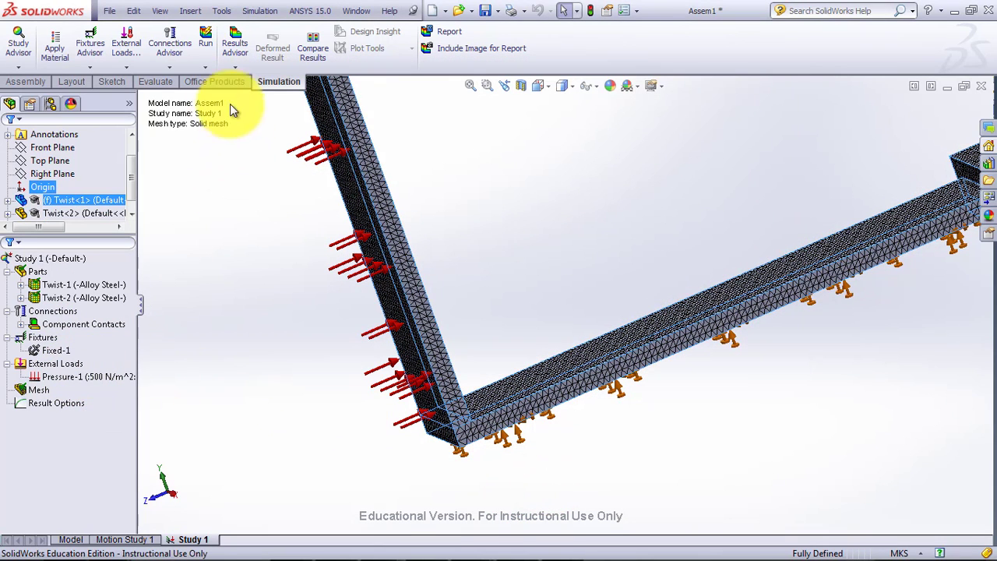
Try to solve Study 1 with the material assigned to both parts.
{"action": "left_click", "coordinate": [207, 43]}
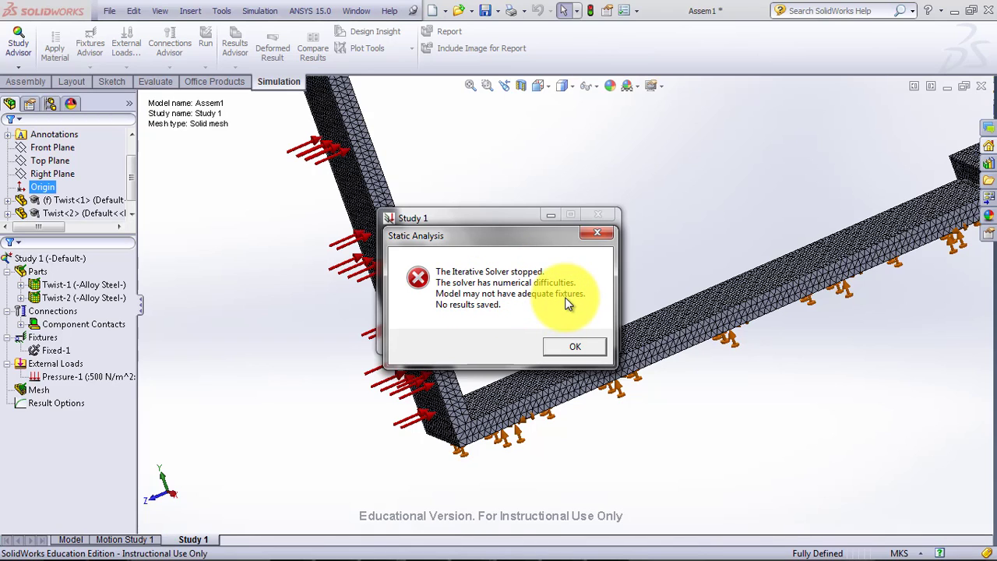
{"action": "left_click", "coordinate": [578, 348]}
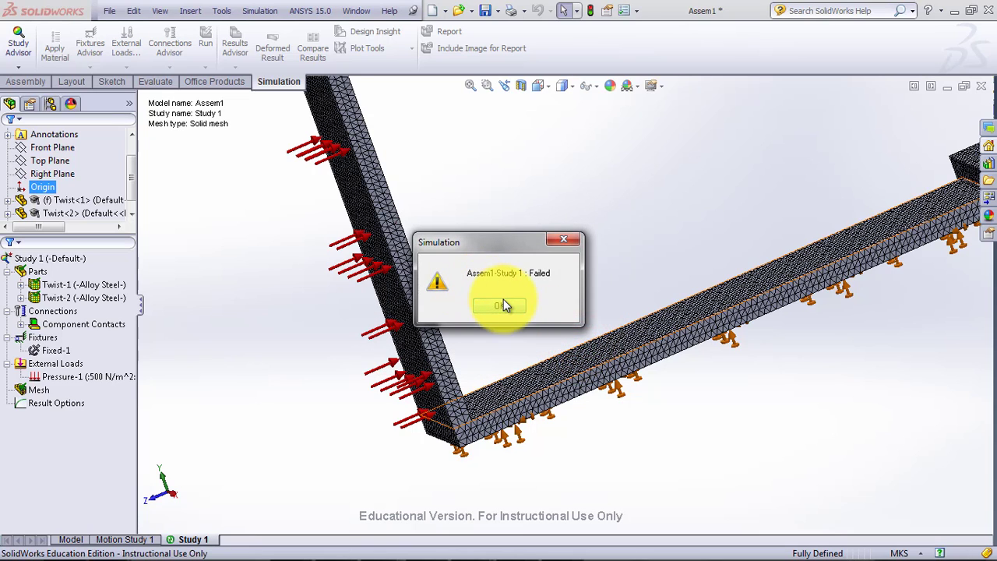
{"action": "left_click", "coordinate": [504, 304]}
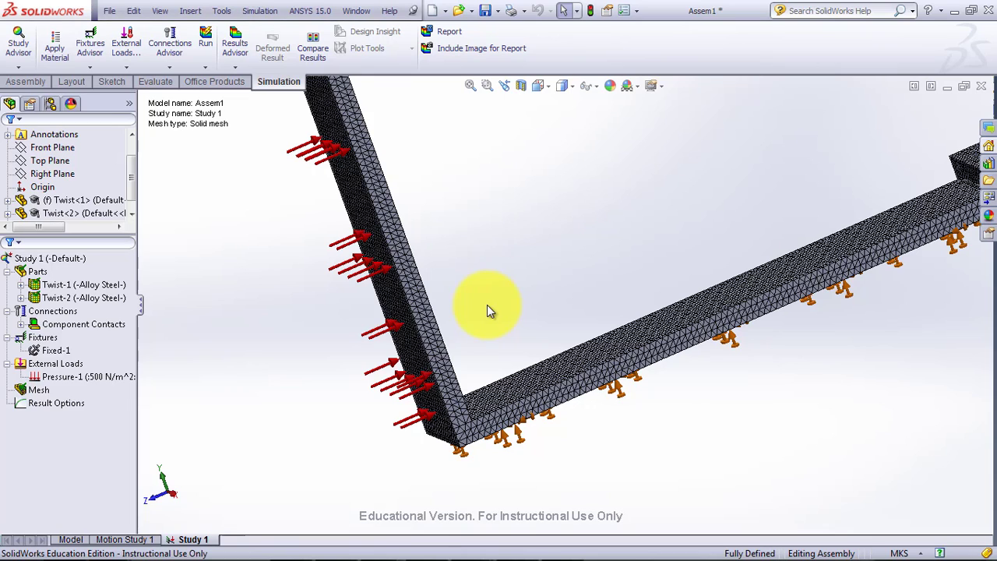
Enable soft spring stabilization for the model in Study 1's static solver properties.
{"action": "right_click", "coordinate": [26, 259]}
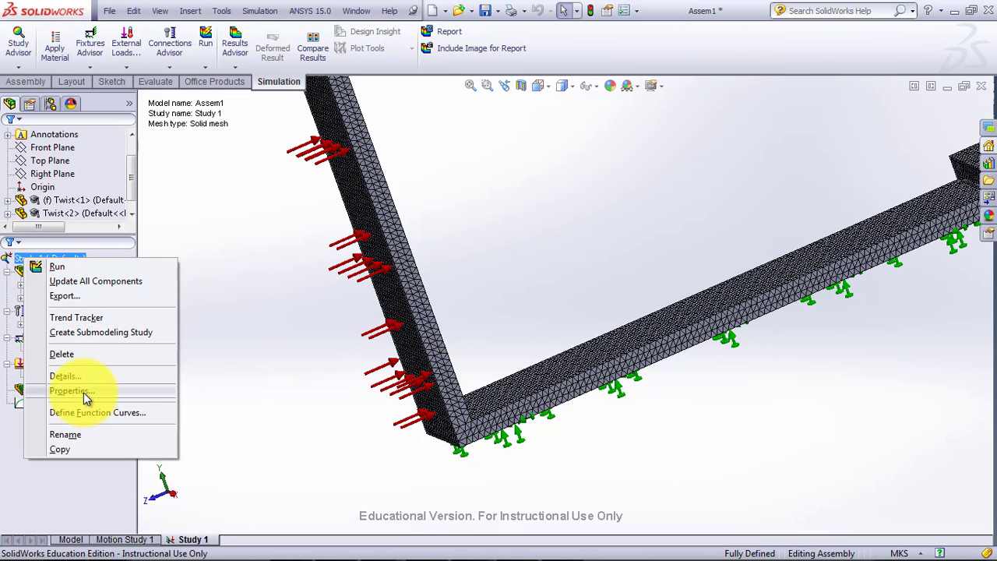
{"action": "left_click", "coordinate": [72, 391]}
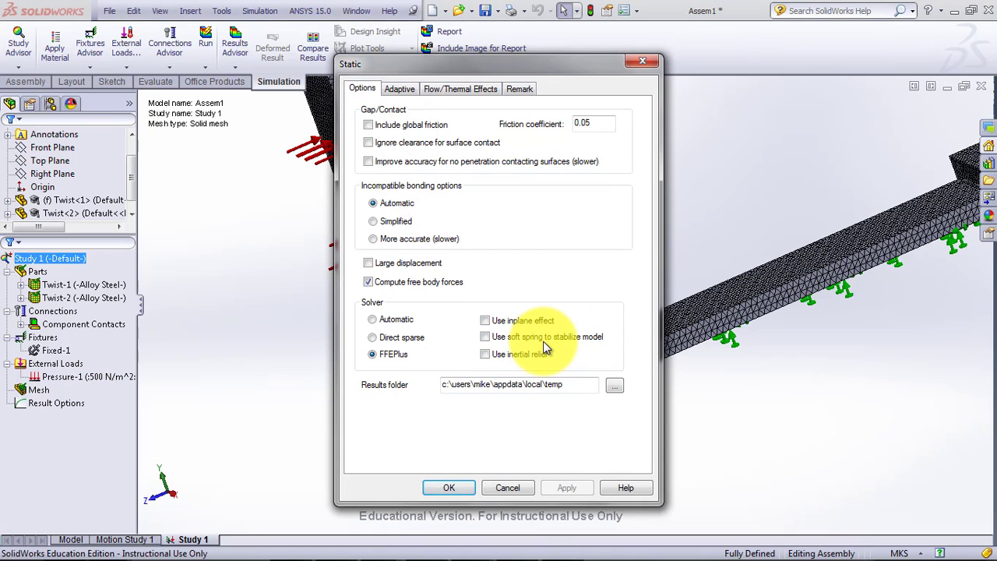
{"action": "left_click", "coordinate": [485, 338]}
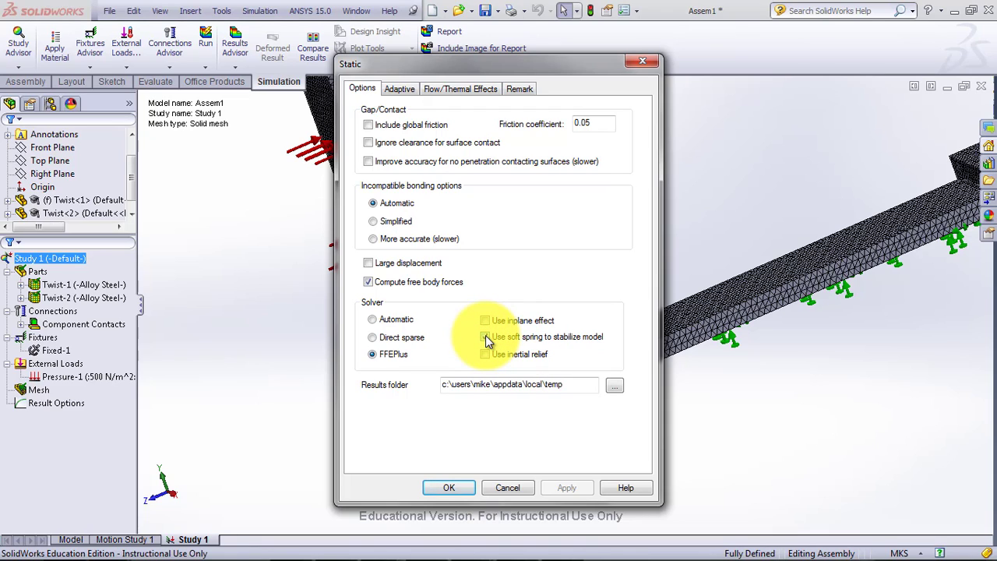
{"action": "left_click", "coordinate": [485, 338]}
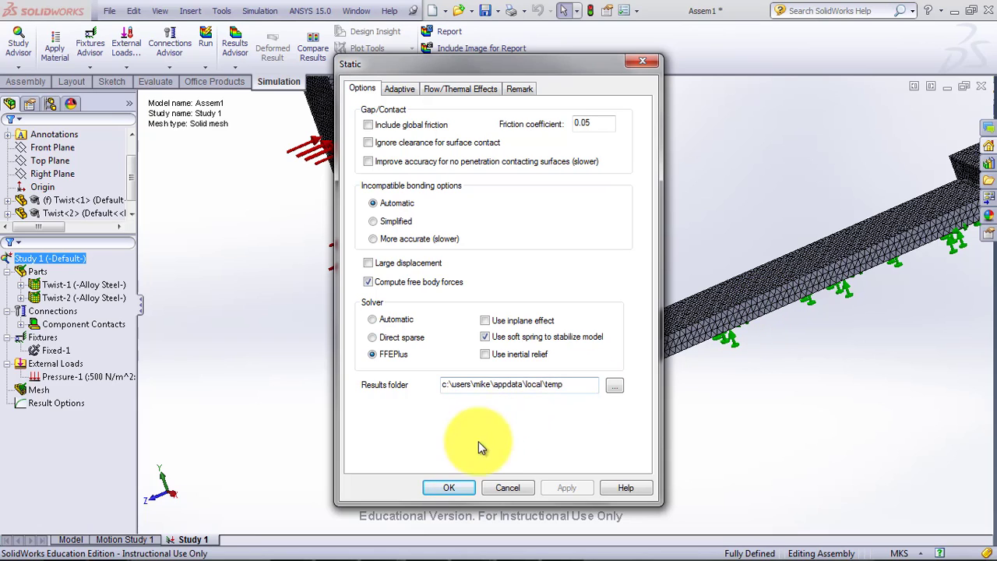
{"action": "left_click", "coordinate": [457, 480]}
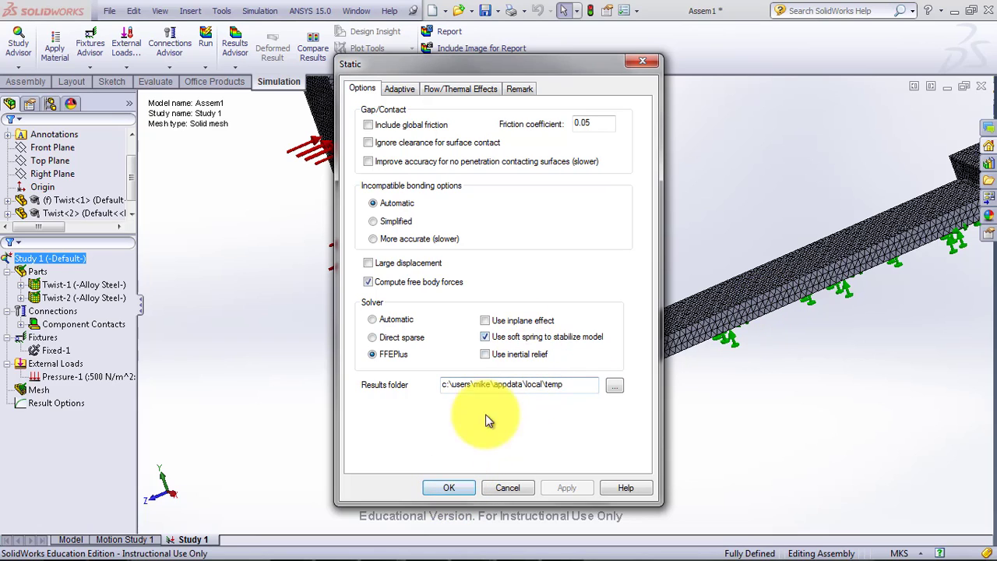
{"action": "left_click", "coordinate": [461, 486]}
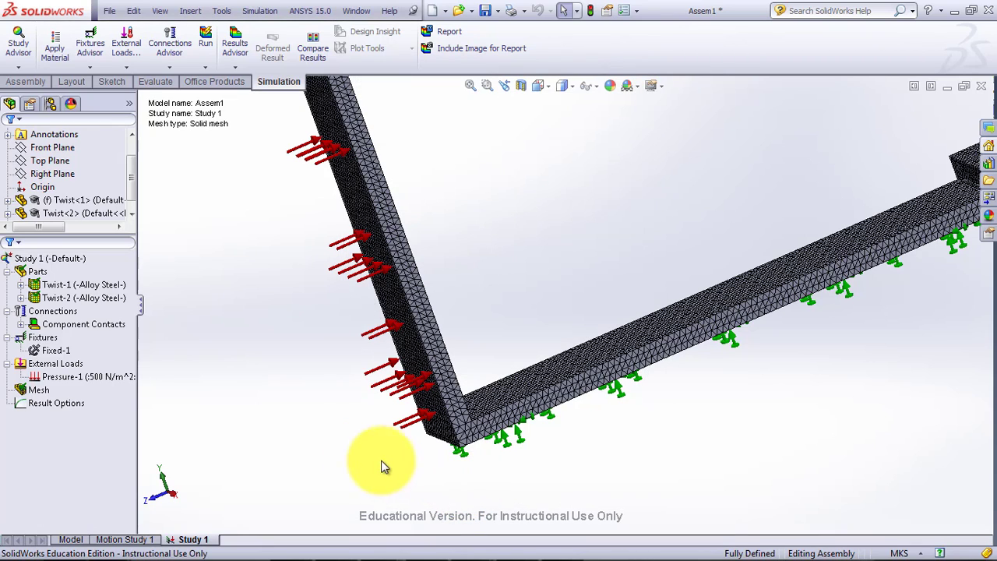
Remesh the assembly as a draft quality mesh using the standard mesh settings.
{"action": "right_click", "coordinate": [45, 390]}
{"action": "left_click", "coordinate": [118, 190]}
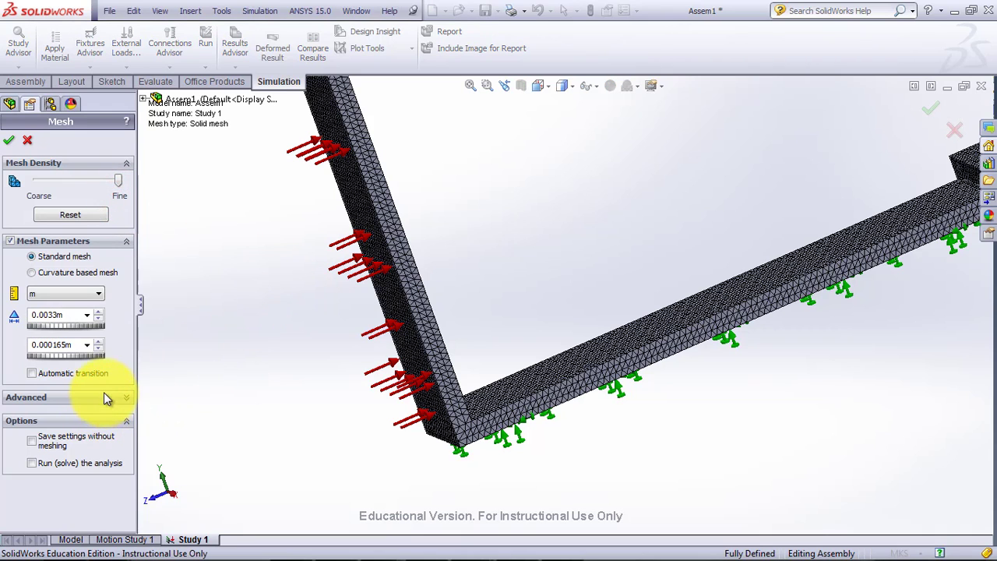
{"action": "left_click", "coordinate": [102, 397]}
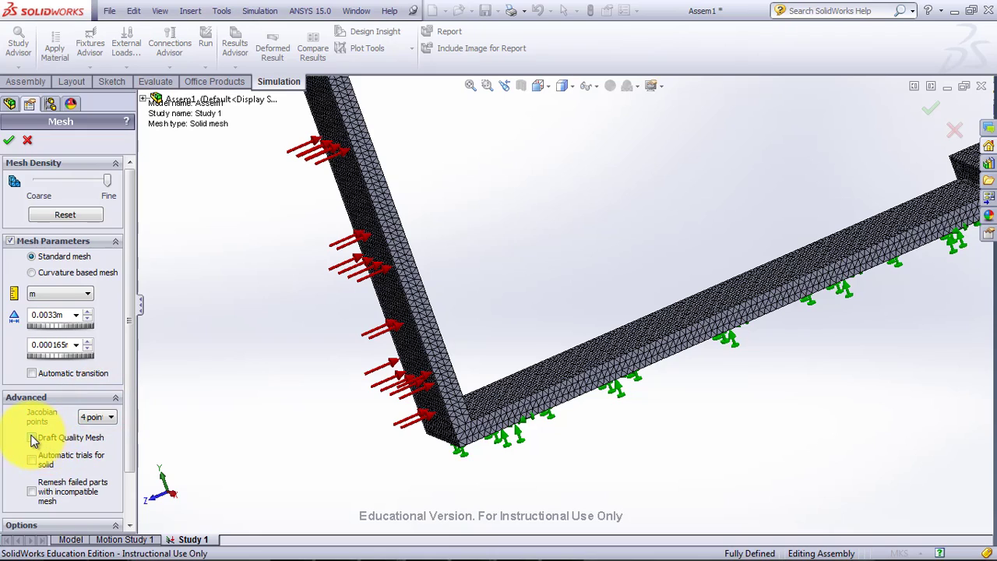
{"action": "left_click", "coordinate": [32, 438]}
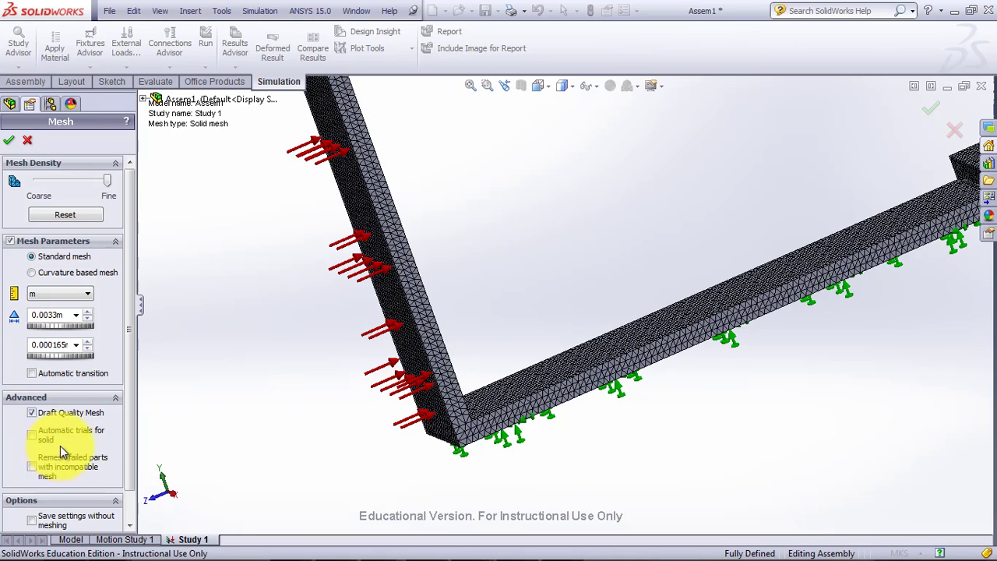
{"action": "left_click", "coordinate": [8, 141]}
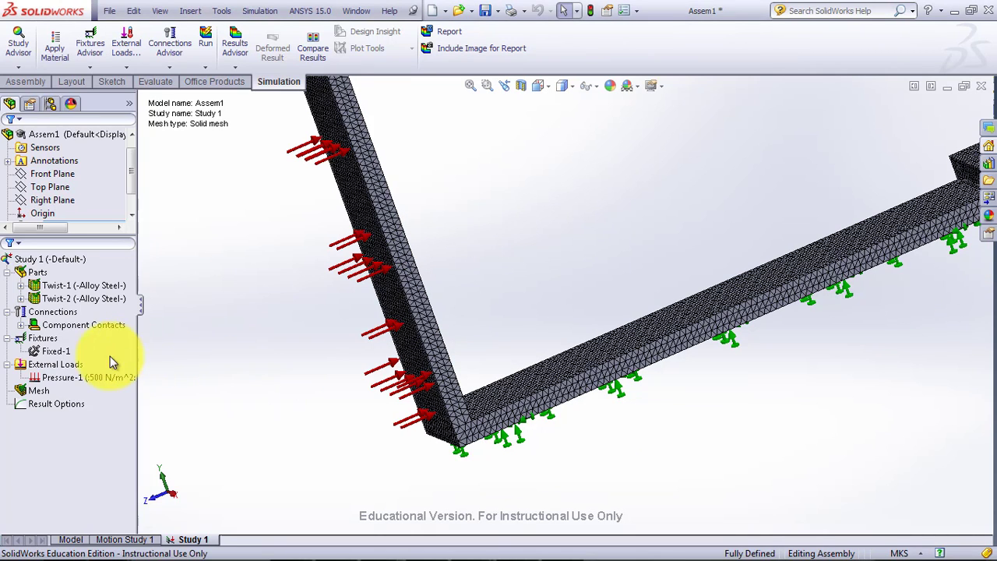
{"action": "left_click", "coordinate": [56, 350]}
{"action": "left_click", "coordinate": [65, 376]}
{"action": "left_click", "coordinate": [58, 366]}
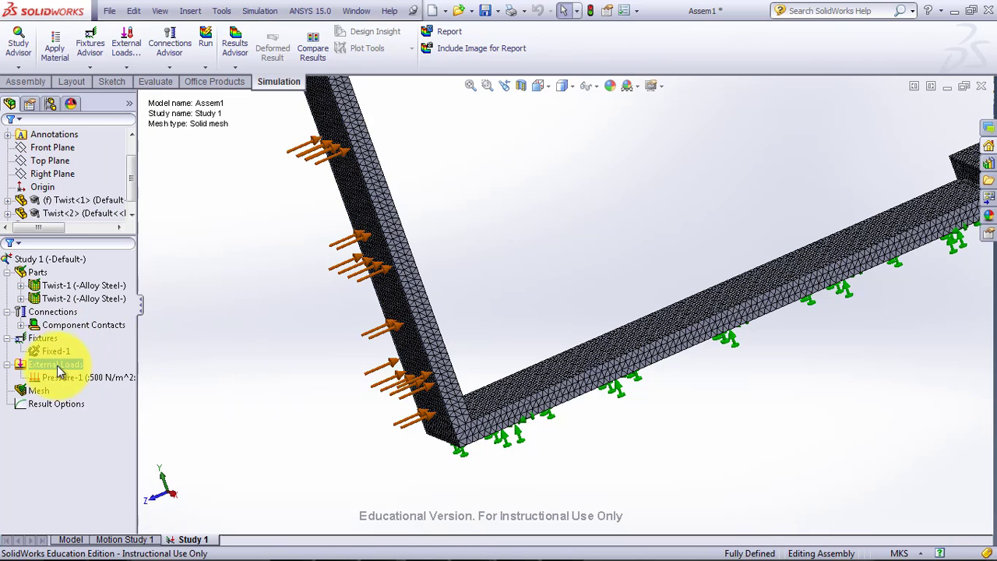
{"action": "left_click", "coordinate": [55, 352]}
{"action": "left_click", "coordinate": [41, 339]}
{"action": "left_click", "coordinate": [42, 365]}
Recreate the mesh with custom mesh parameters turned off and the draft quality option checked.
{"action": "right_click", "coordinate": [43, 389]}
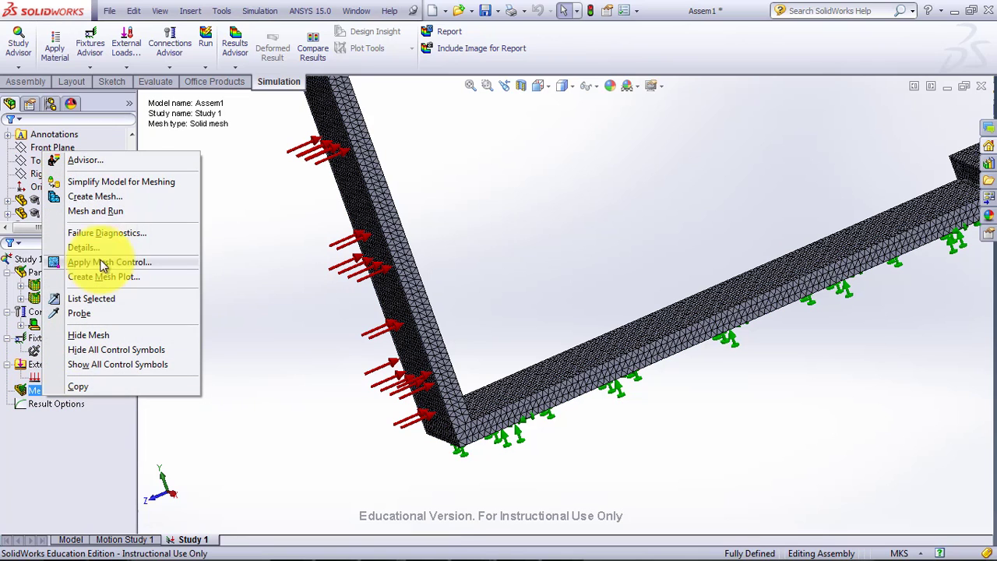
{"action": "left_click", "coordinate": [104, 200]}
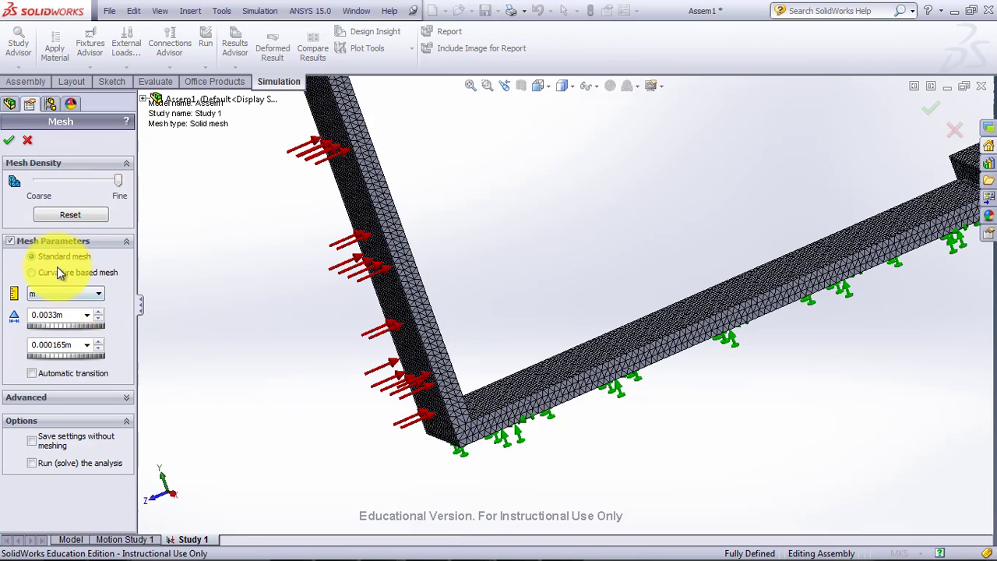
{"action": "left_click", "coordinate": [11, 242]}
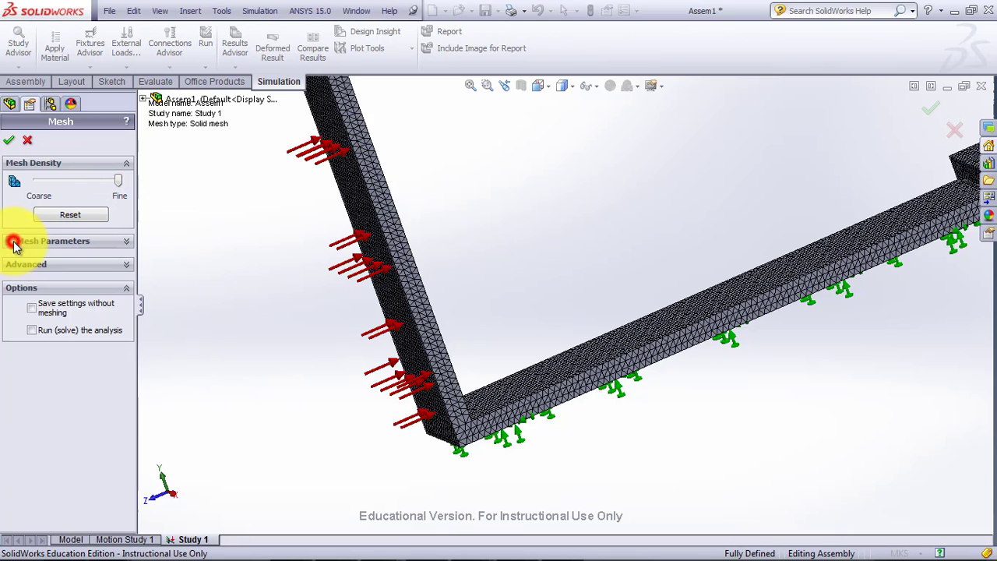
{"action": "left_click", "coordinate": [105, 269]}
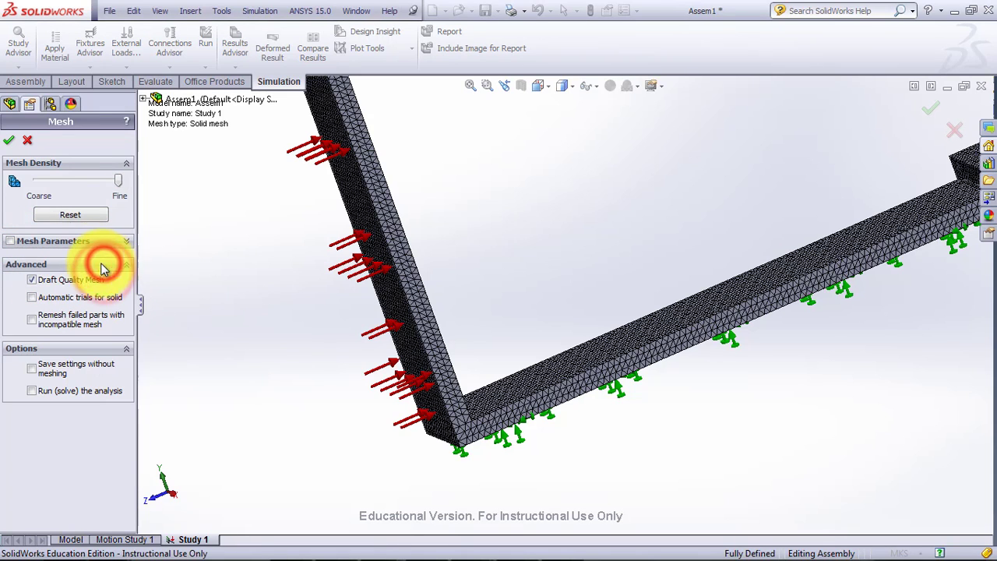
{"action": "left_click", "coordinate": [9, 140]}
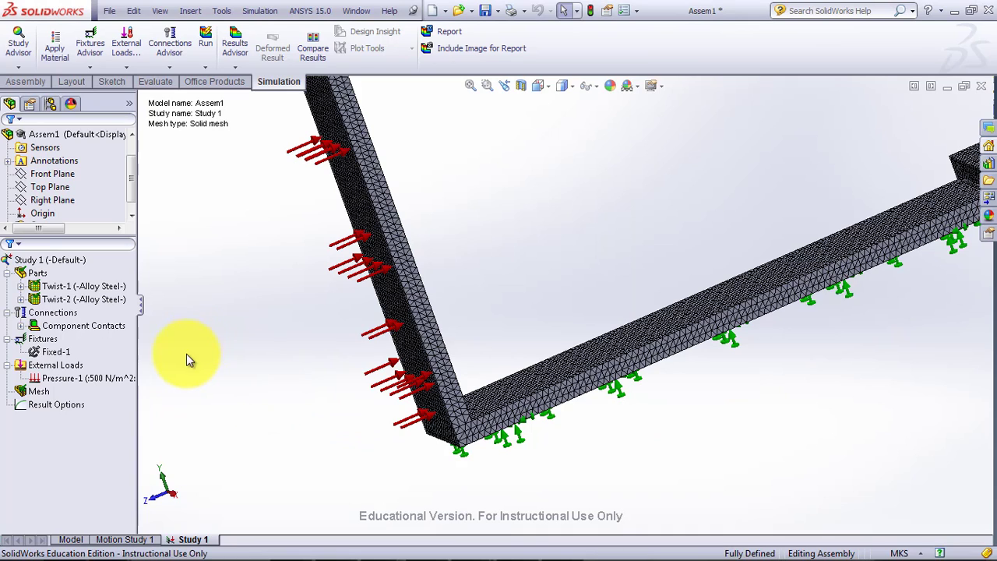
Run Study 1 with the pressure load and choose to solve with small displacement.
{"action": "left_click", "coordinate": [99, 379]}
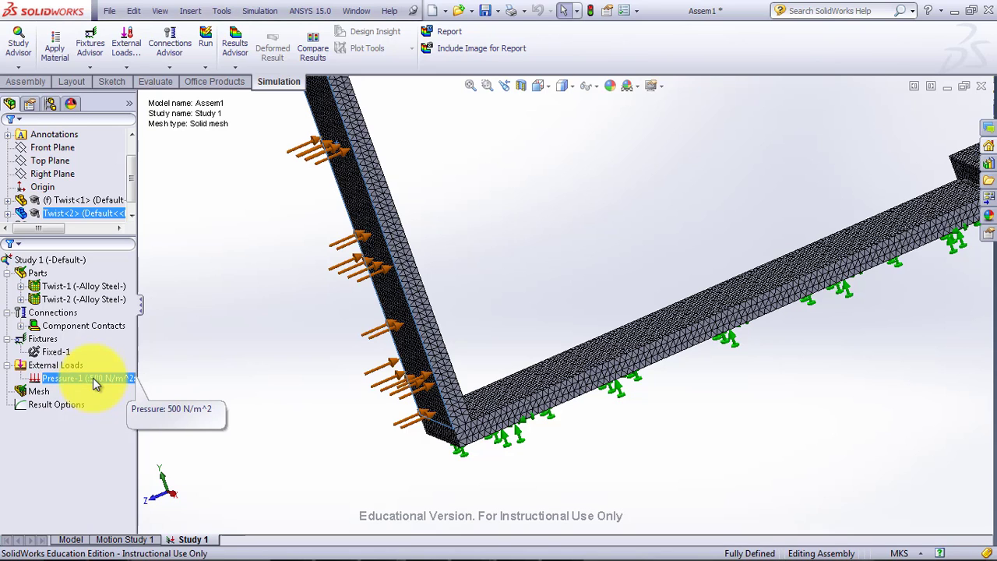
{"action": "left_click", "coordinate": [230, 193]}
{"action": "left_click", "coordinate": [206, 35]}
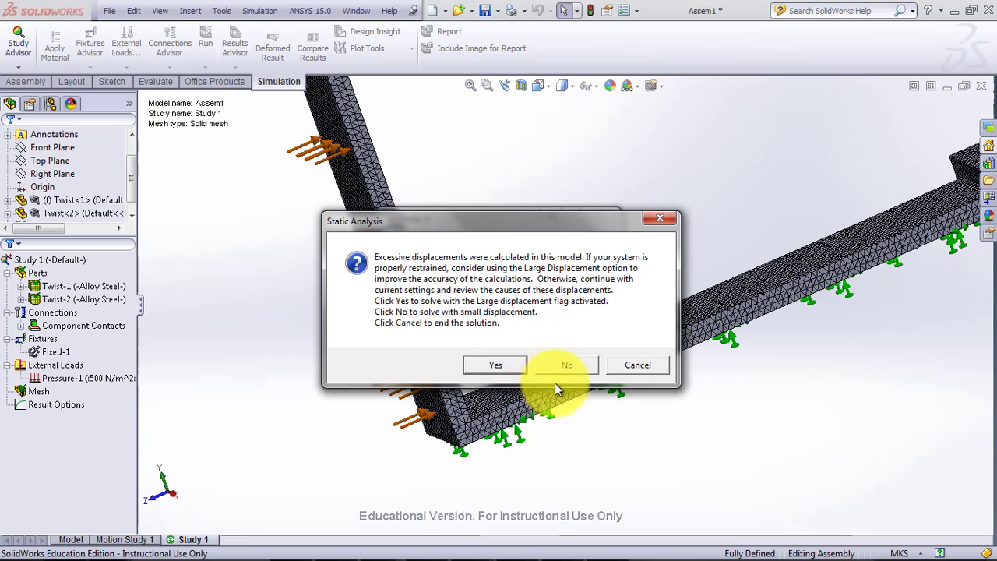
{"action": "left_click", "coordinate": [577, 370]}
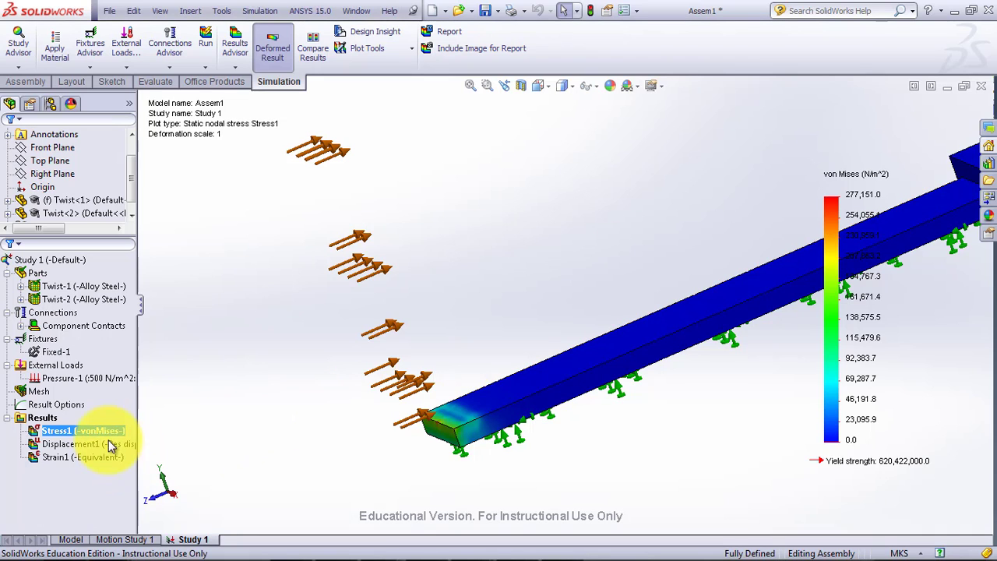
Show the resultant displacement plot and examine the whole assembly at fit size.
{"action": "double_click", "coordinate": [70, 442]}
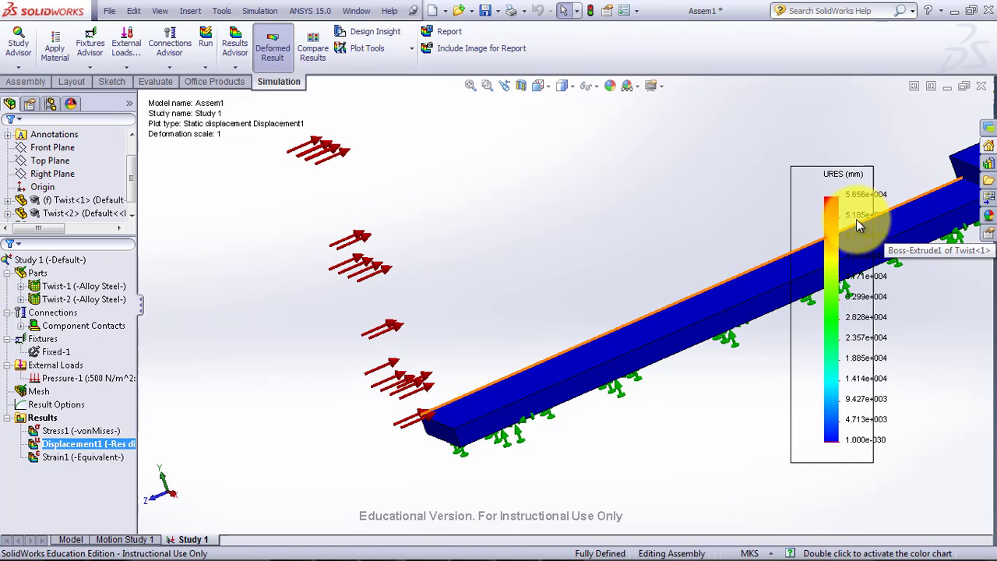
{"action": "scroll", "coordinate": [674, 316], "scroll_direction": "up", "scroll_amount": 6}
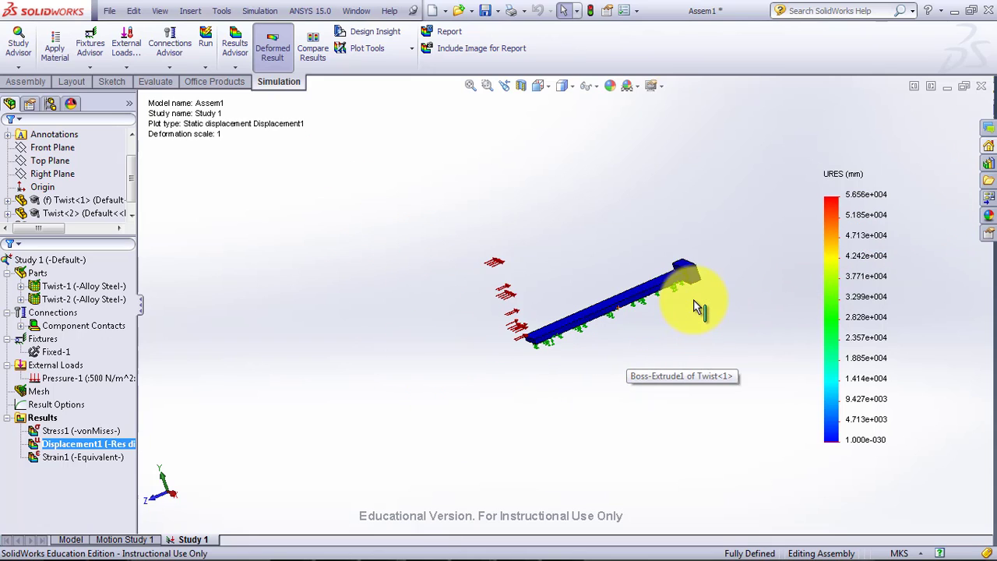
{"action": "scroll", "coordinate": [697, 300], "scroll_direction": "up", "scroll_amount": 9}
{"action": "scroll", "coordinate": [713, 297], "scroll_direction": "down", "scroll_amount": 8}
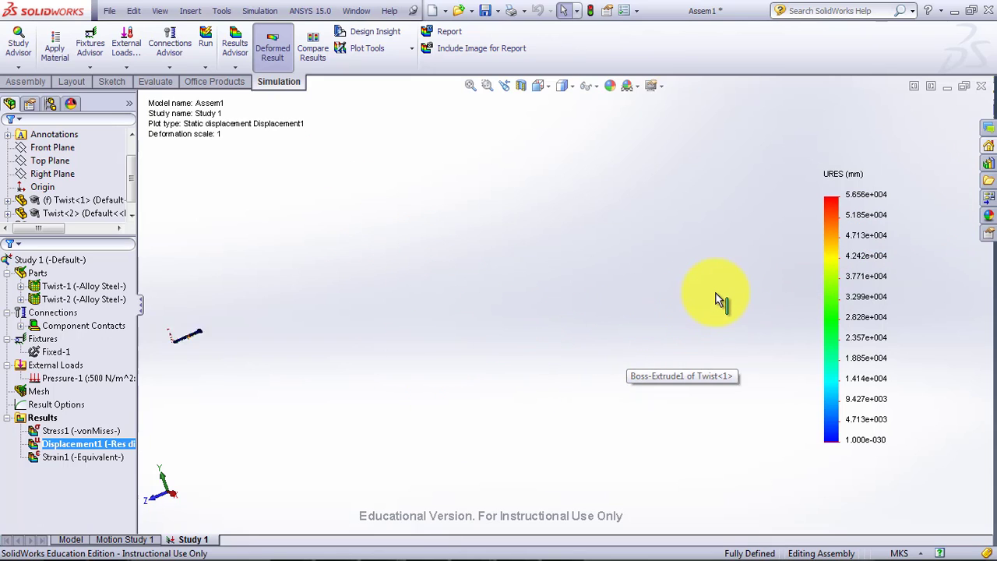
{"action": "left_click", "coordinate": [473, 84]}
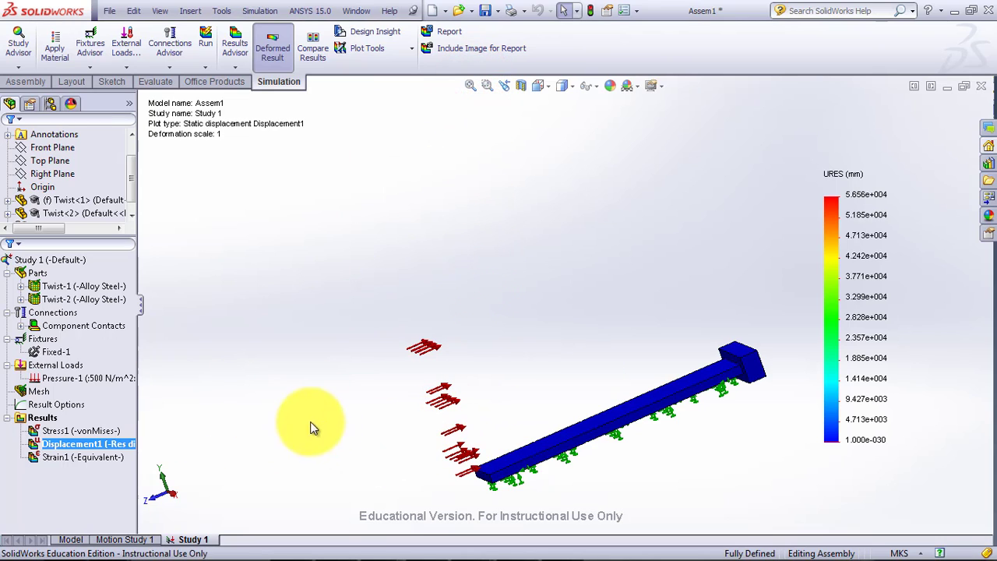
Set the displacement plot's deformed shape scale to Automatic.
{"action": "right_click", "coordinate": [81, 444]}
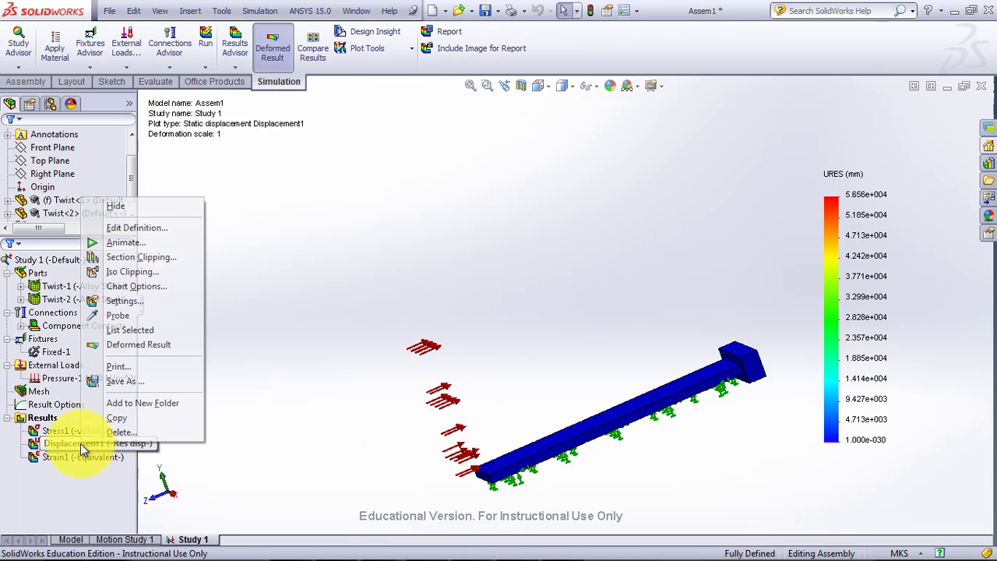
{"action": "left_click", "coordinate": [136, 228]}
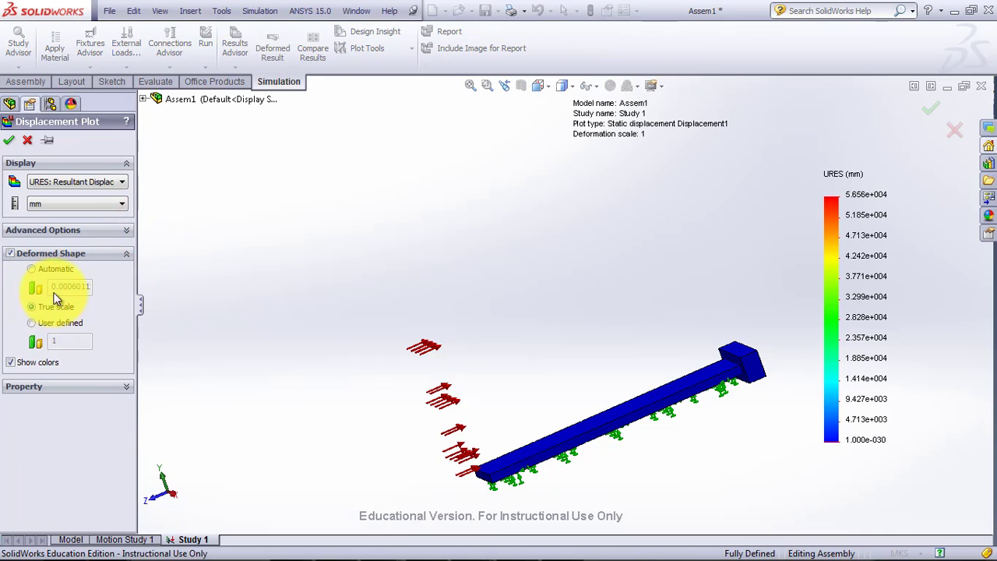
{"action": "left_click", "coordinate": [65, 272]}
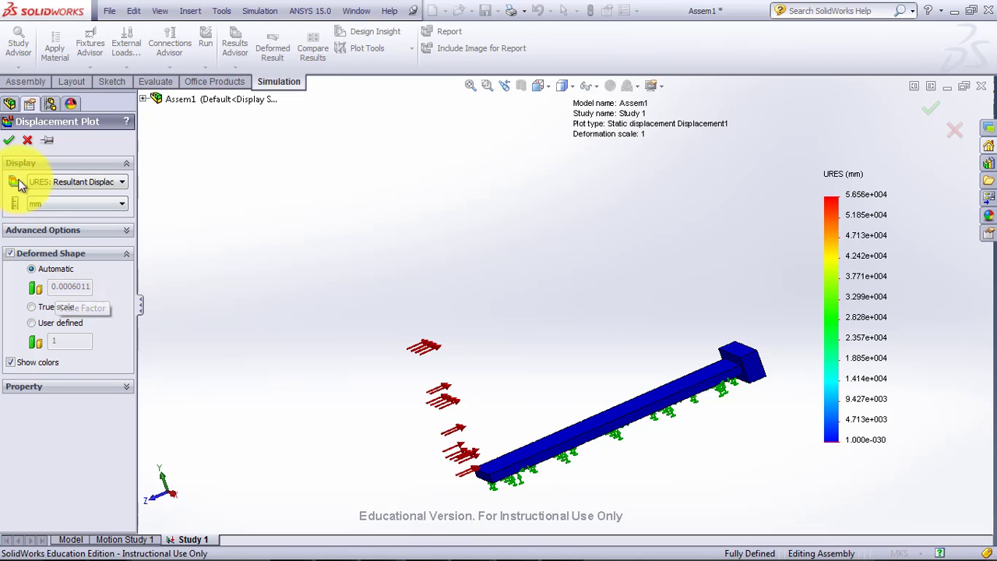
{"action": "left_click", "coordinate": [10, 142]}
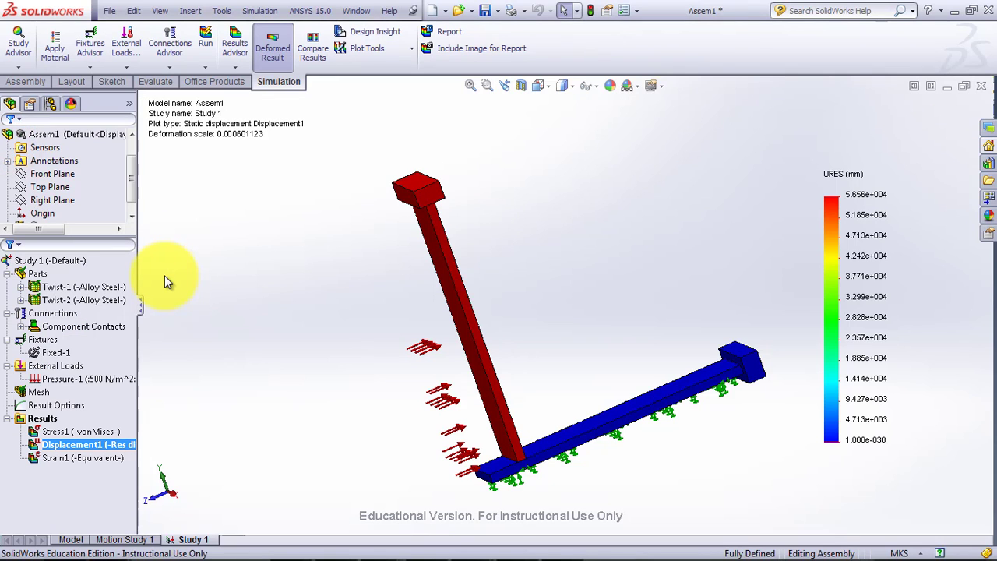